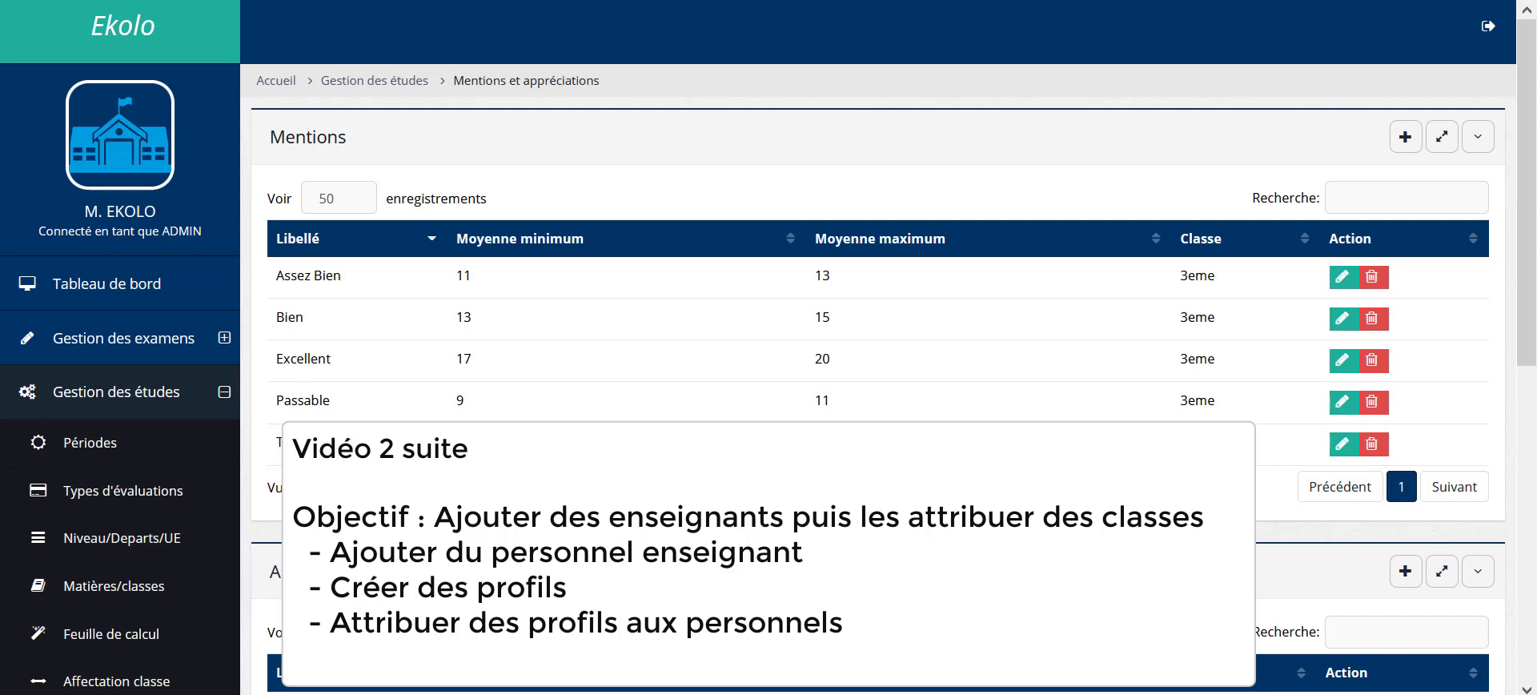
# Step: Open the Affectation enseignant page and check the class list, keeping 3EME selected
pyautogui.scroll(-2, 480, 449)
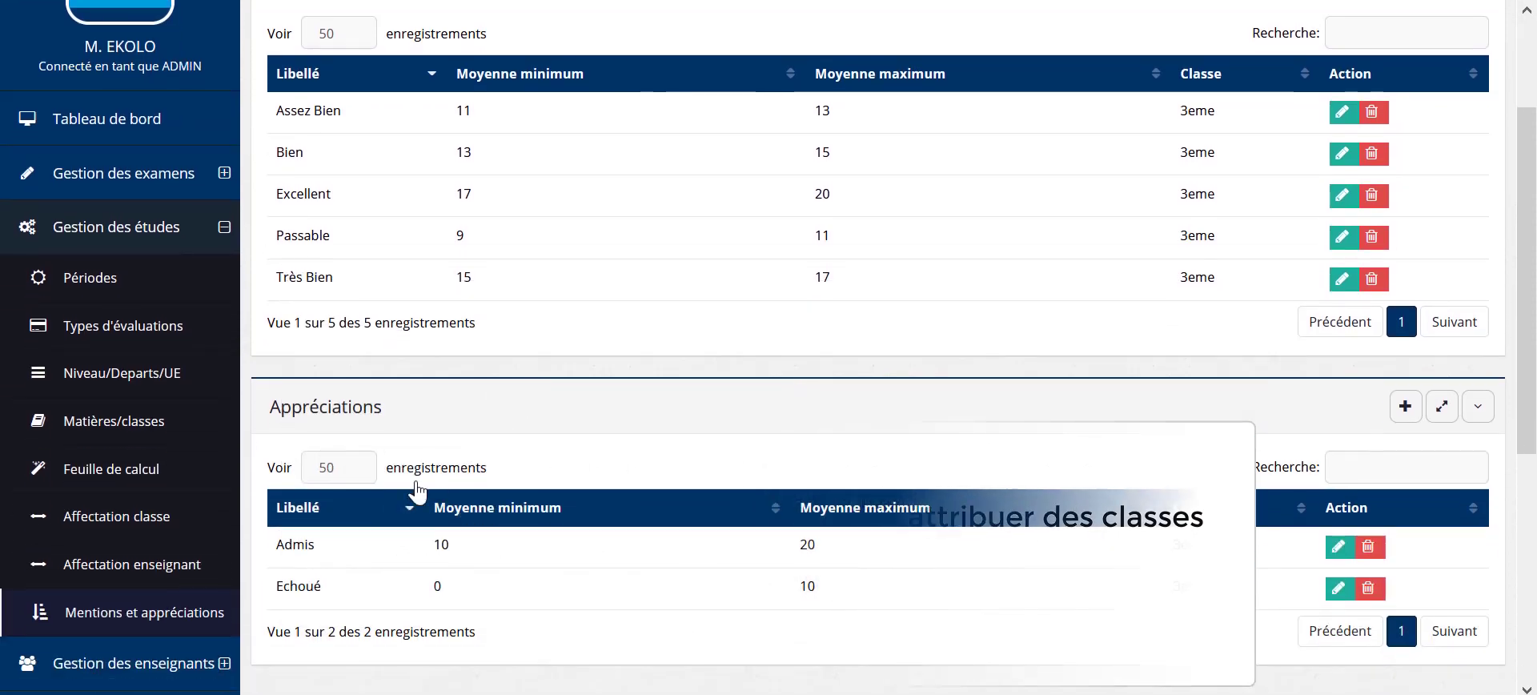
pyautogui.click(180, 525)
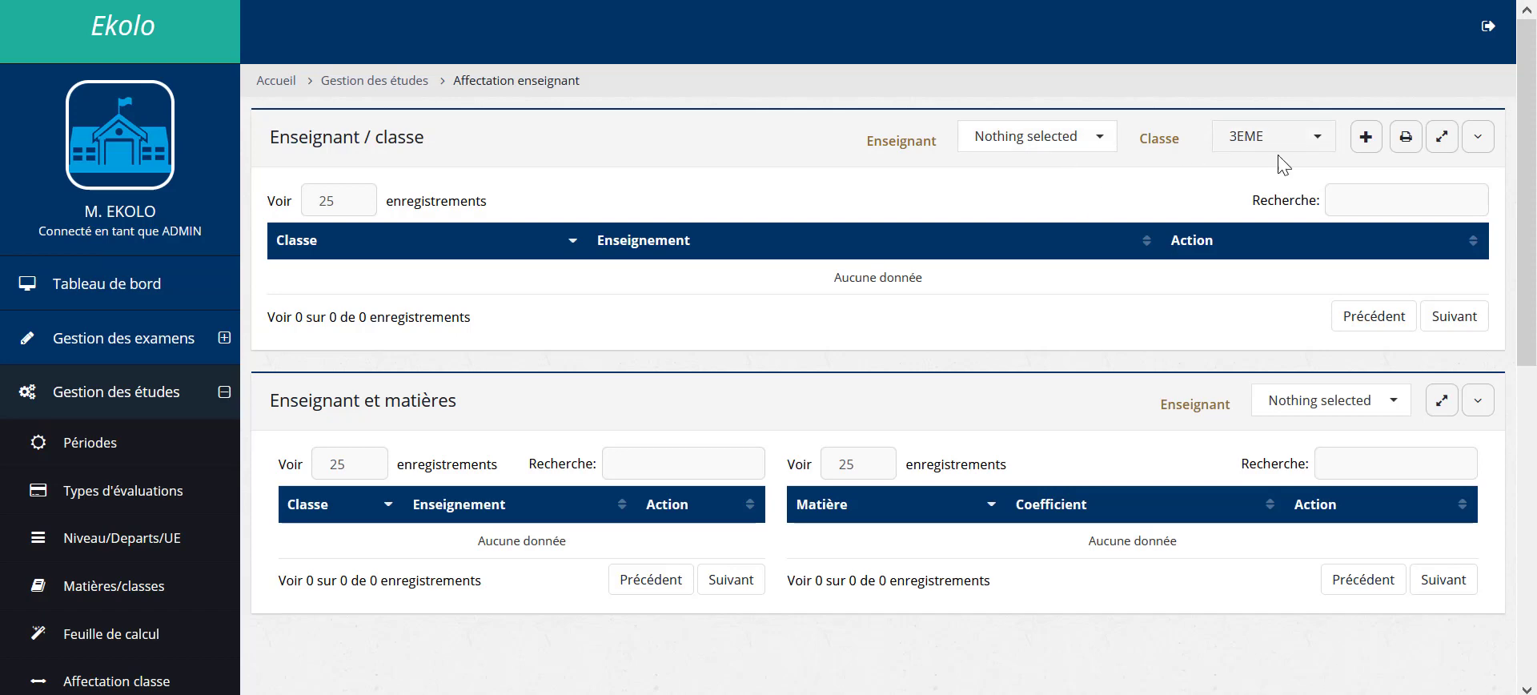
pyautogui.click(1246, 134)
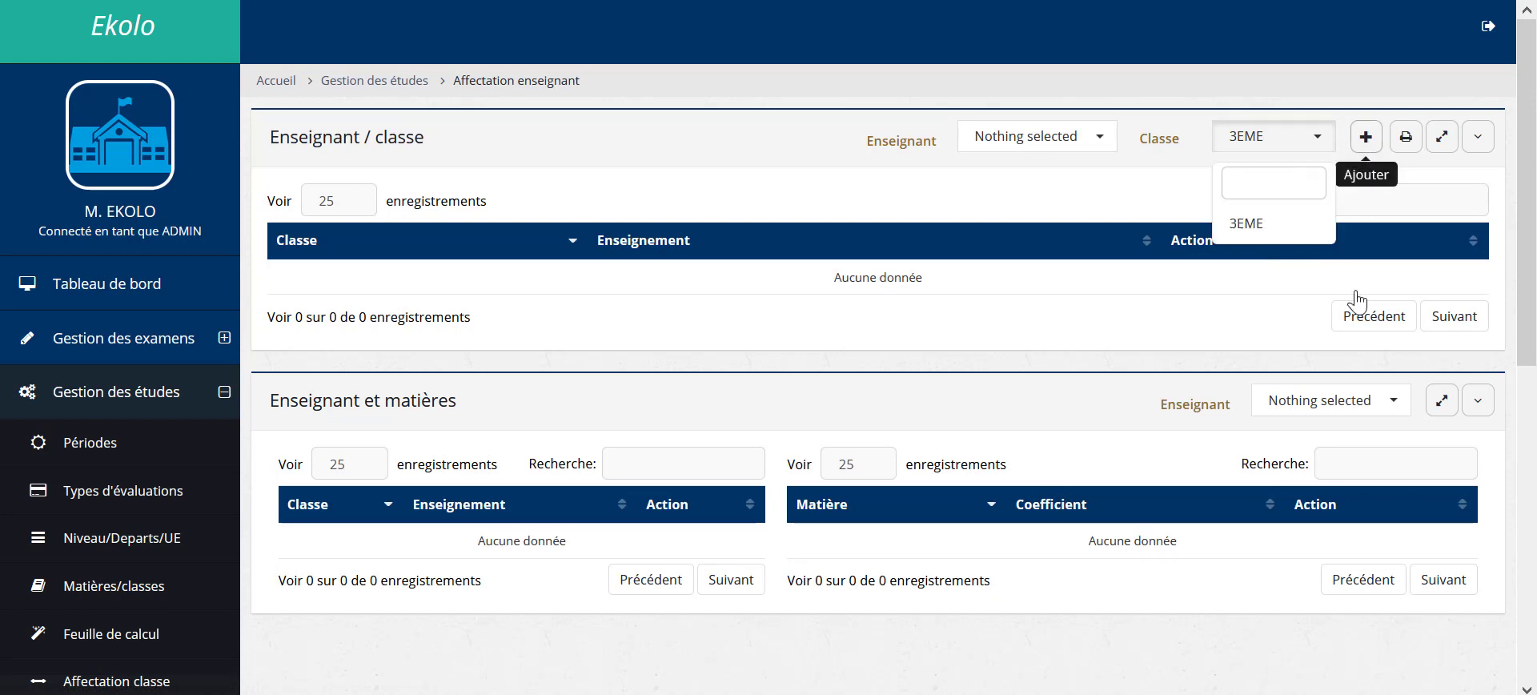
pyautogui.click(805, 369)
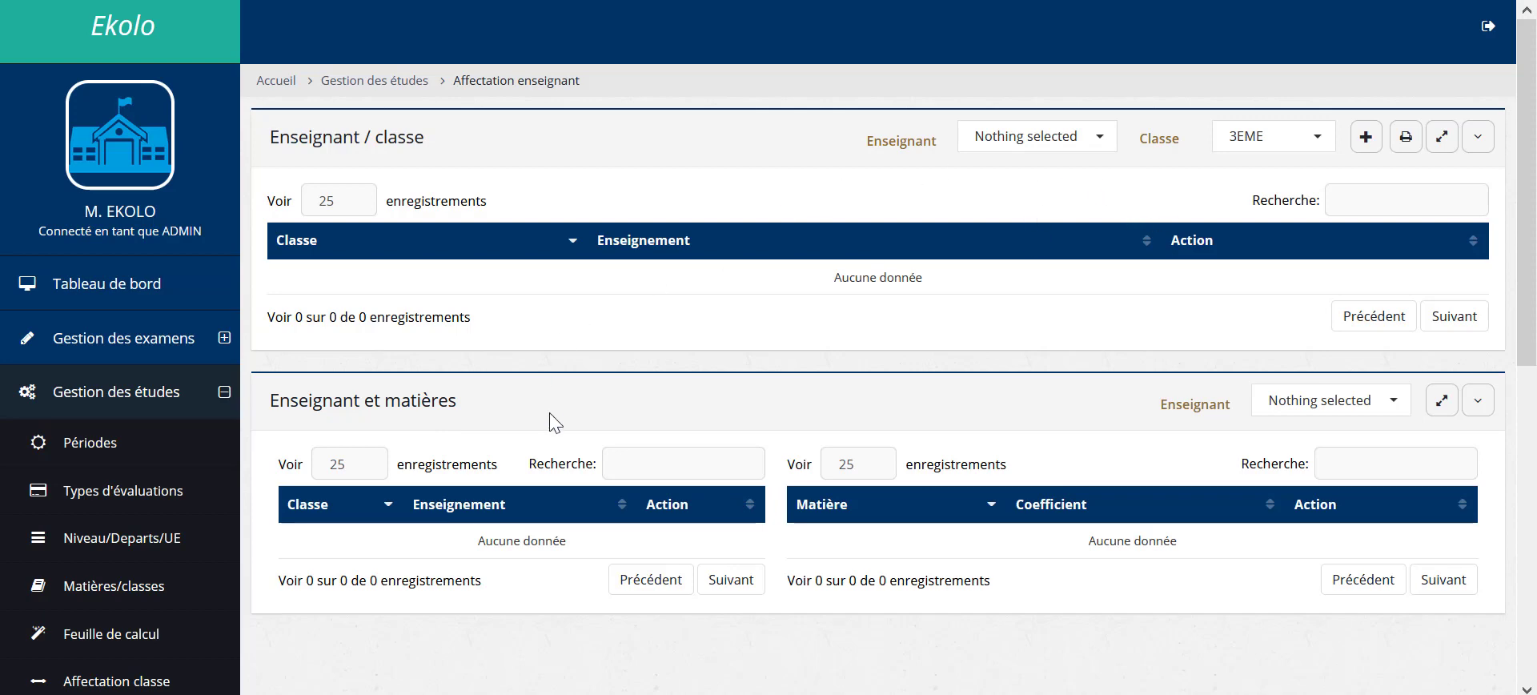
pyautogui.scroll(-1, 533, 452)
pyautogui.scroll(-2, 532, 446)
pyautogui.scroll(3, 1135, 370)
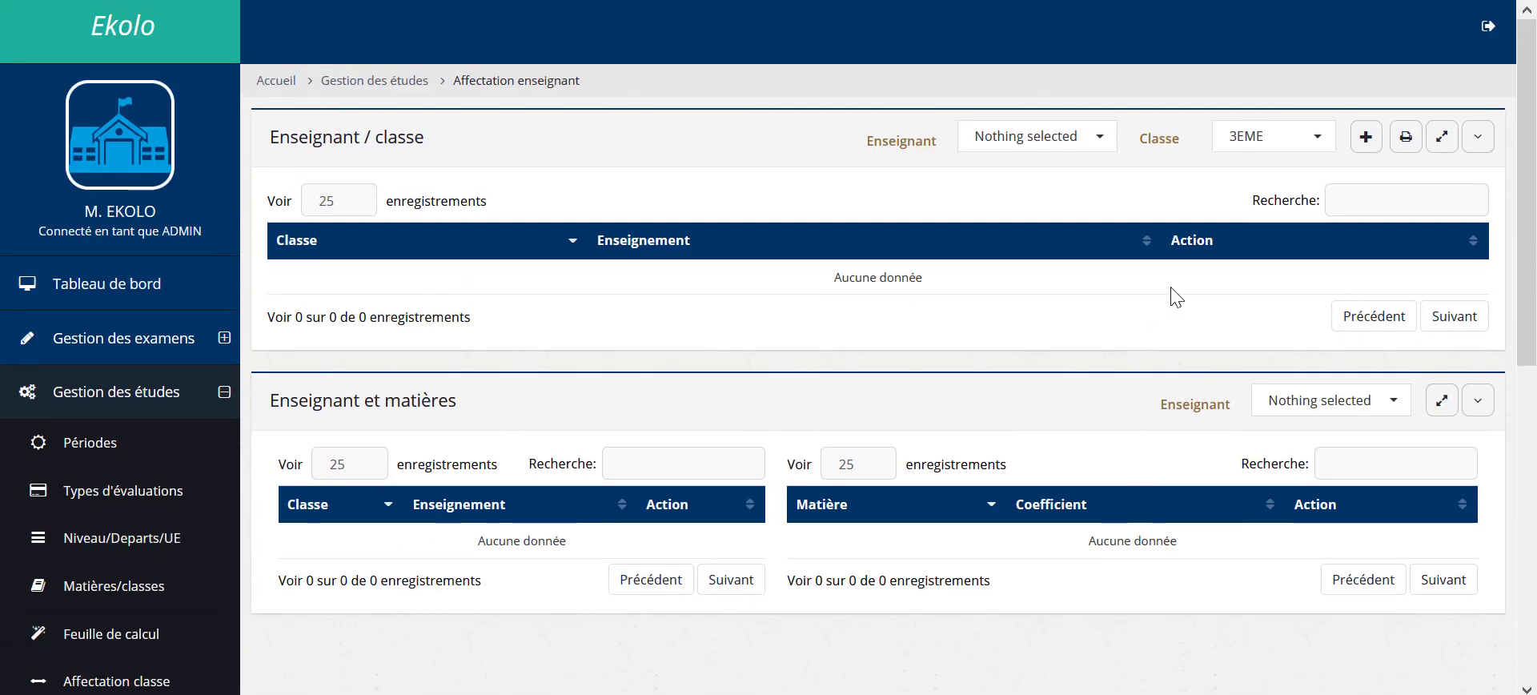
# Step: Check the Enseignant dropdown and find no teachers available to assign
pyautogui.click(1308, 424)
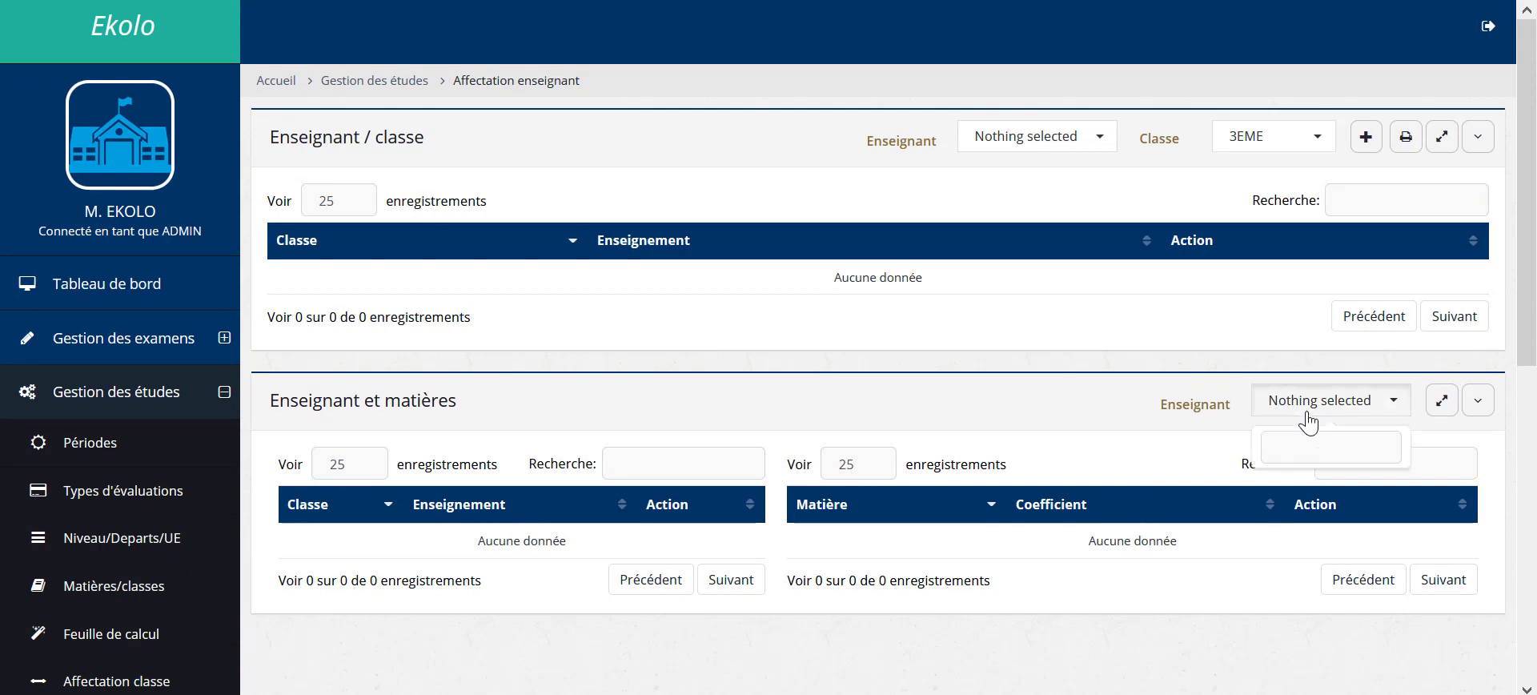
pyautogui.click(1055, 144)
pyautogui.click(867, 318)
pyautogui.scroll(-3, 771, 370)
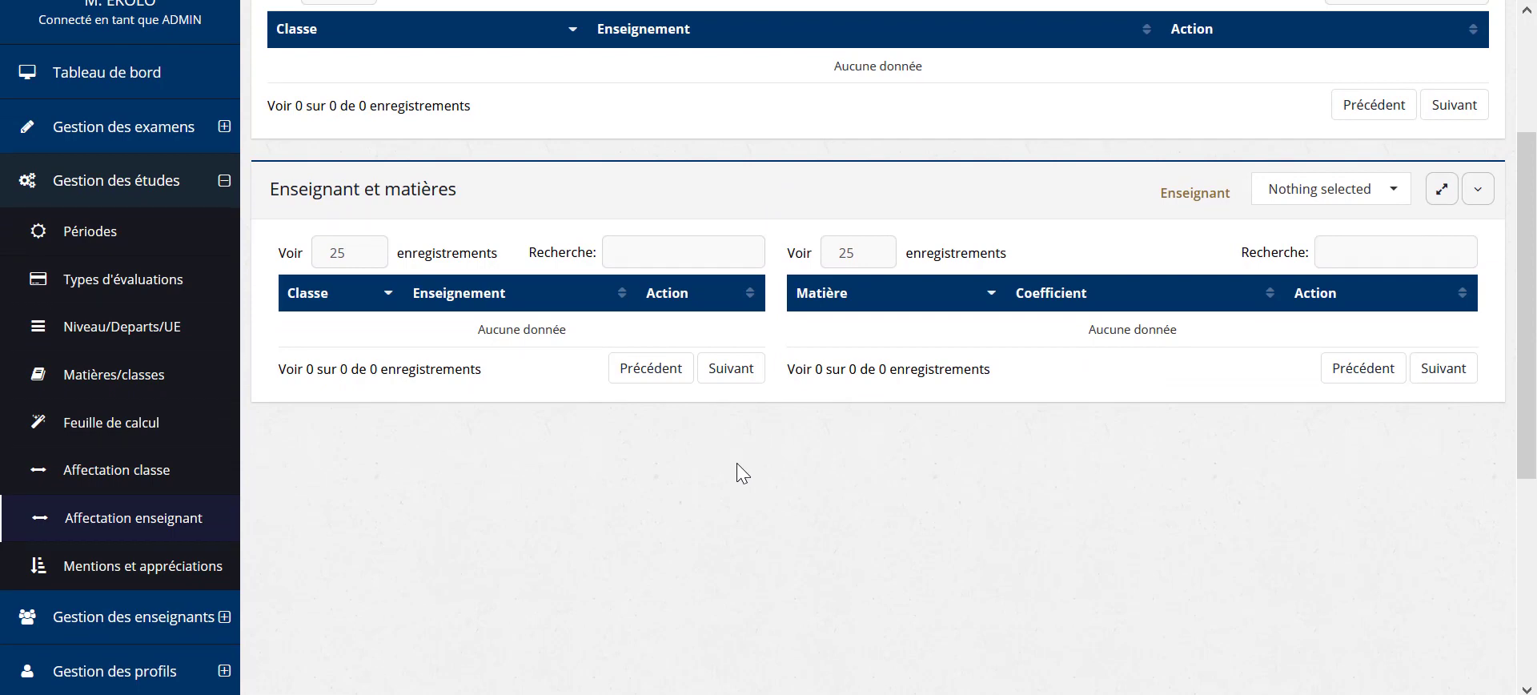
pyautogui.scroll(1, 435, 507)
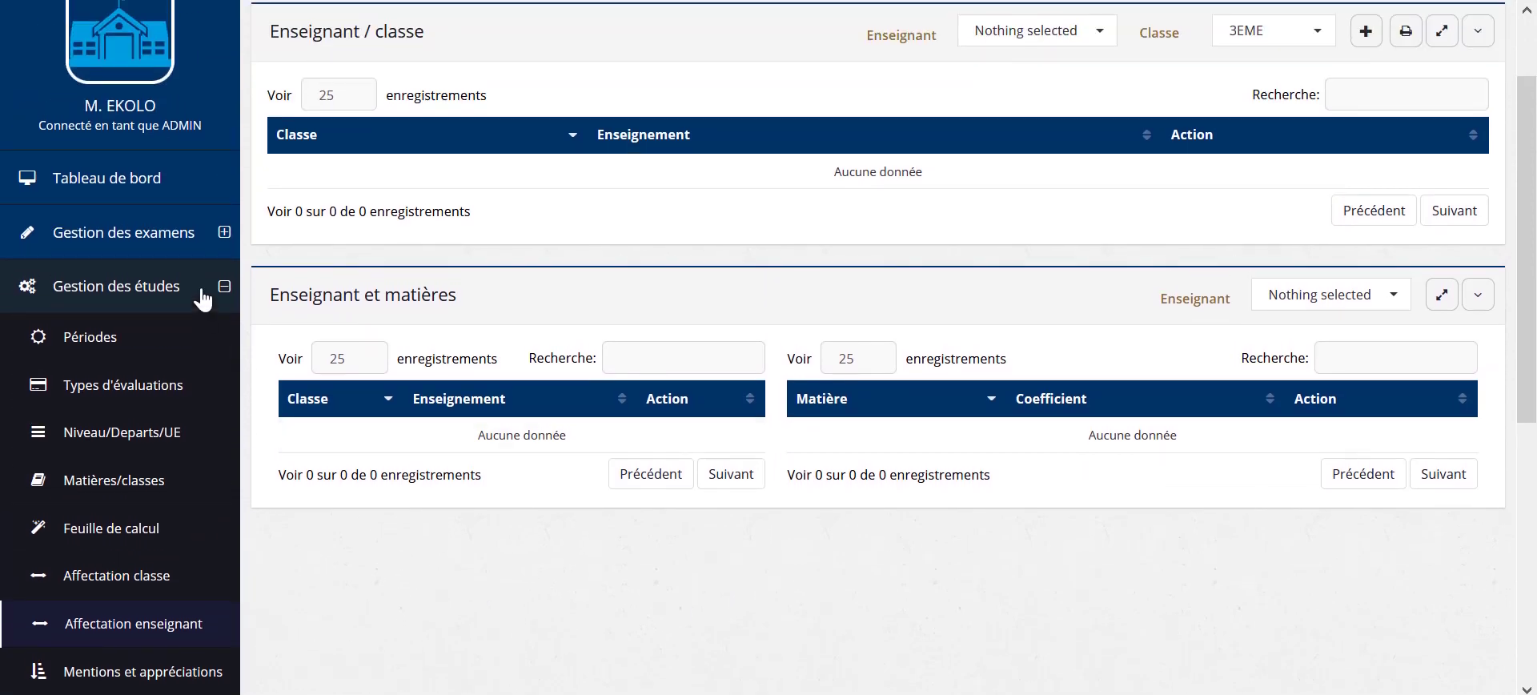
# Step: Collapse Gestion des études and open Gestion personnel under Gestion des enseignants
pyautogui.click(203, 298)
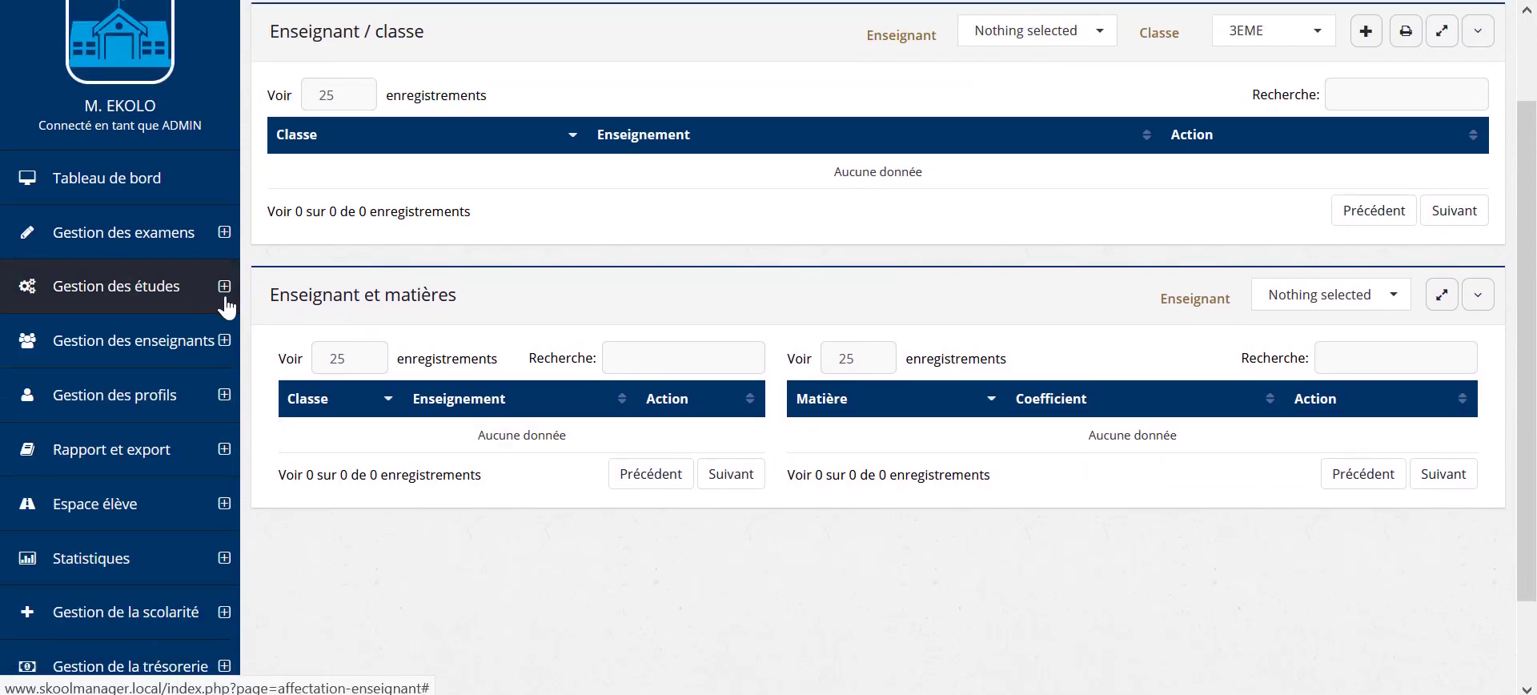
pyautogui.click(193, 359)
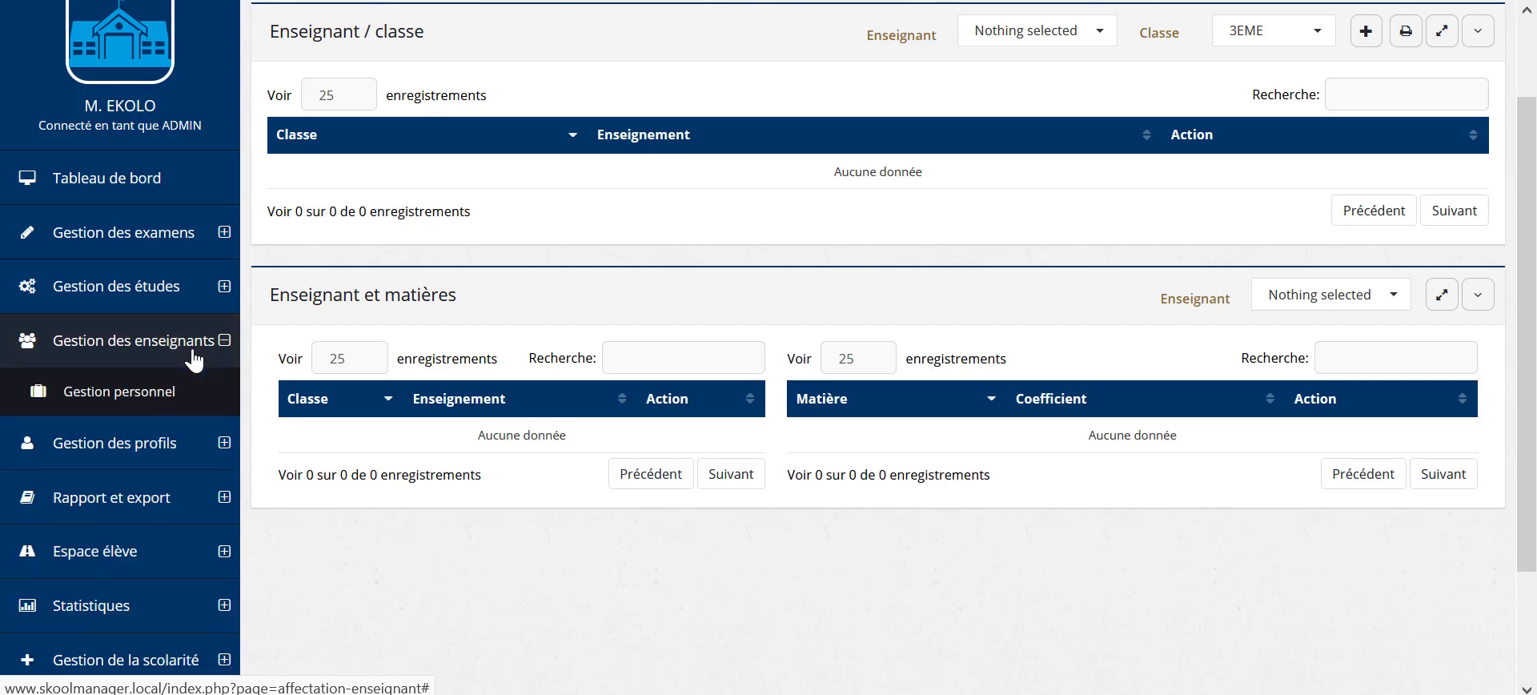
pyautogui.click(165, 392)
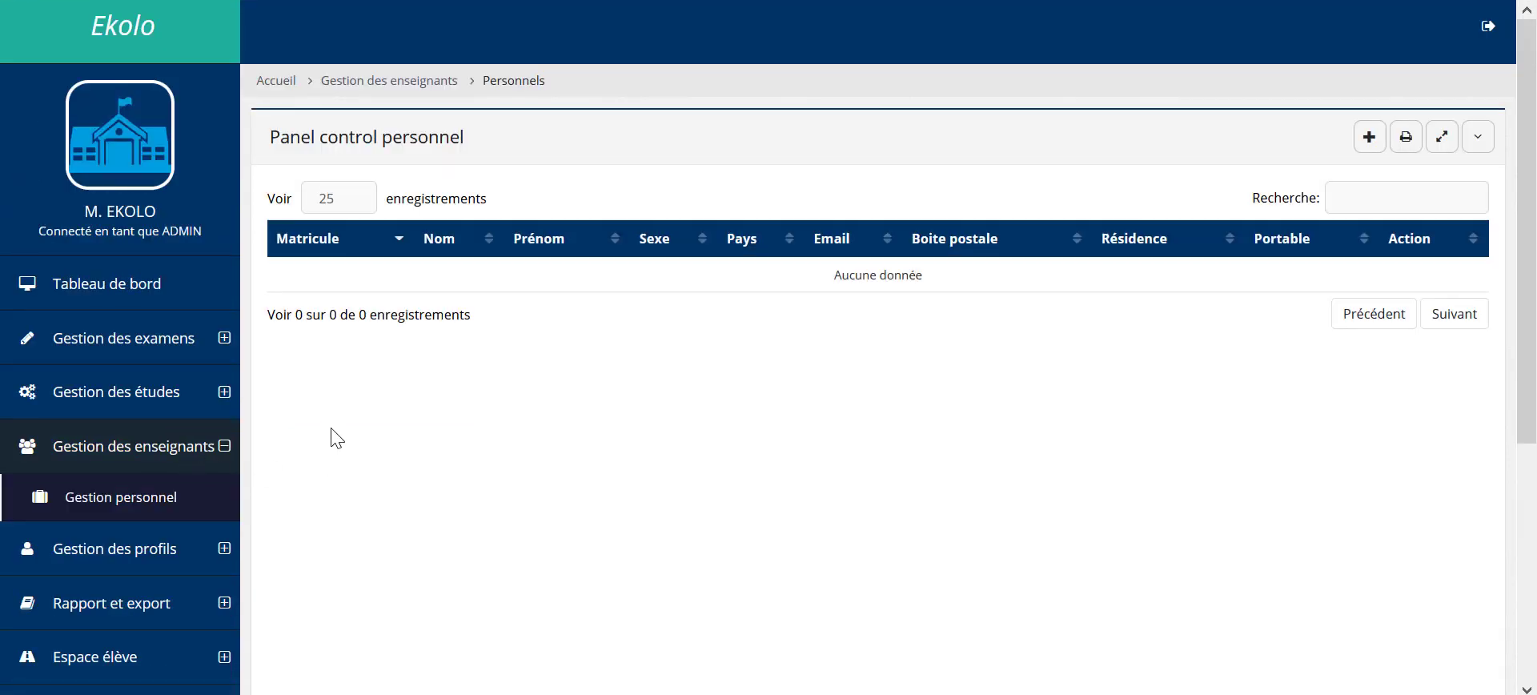
# Step: Start a new staff record and enter the teacher's surname and first name
pyautogui.click(1370, 137)
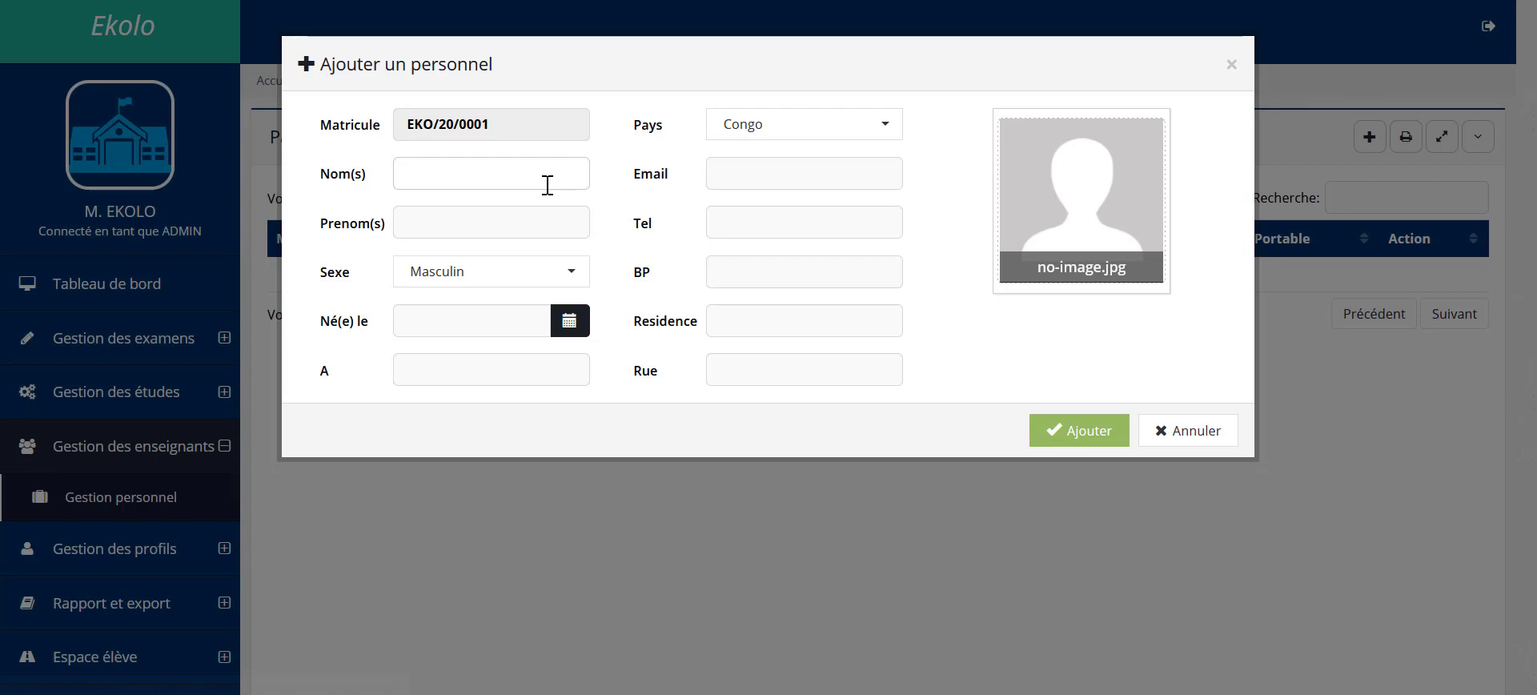
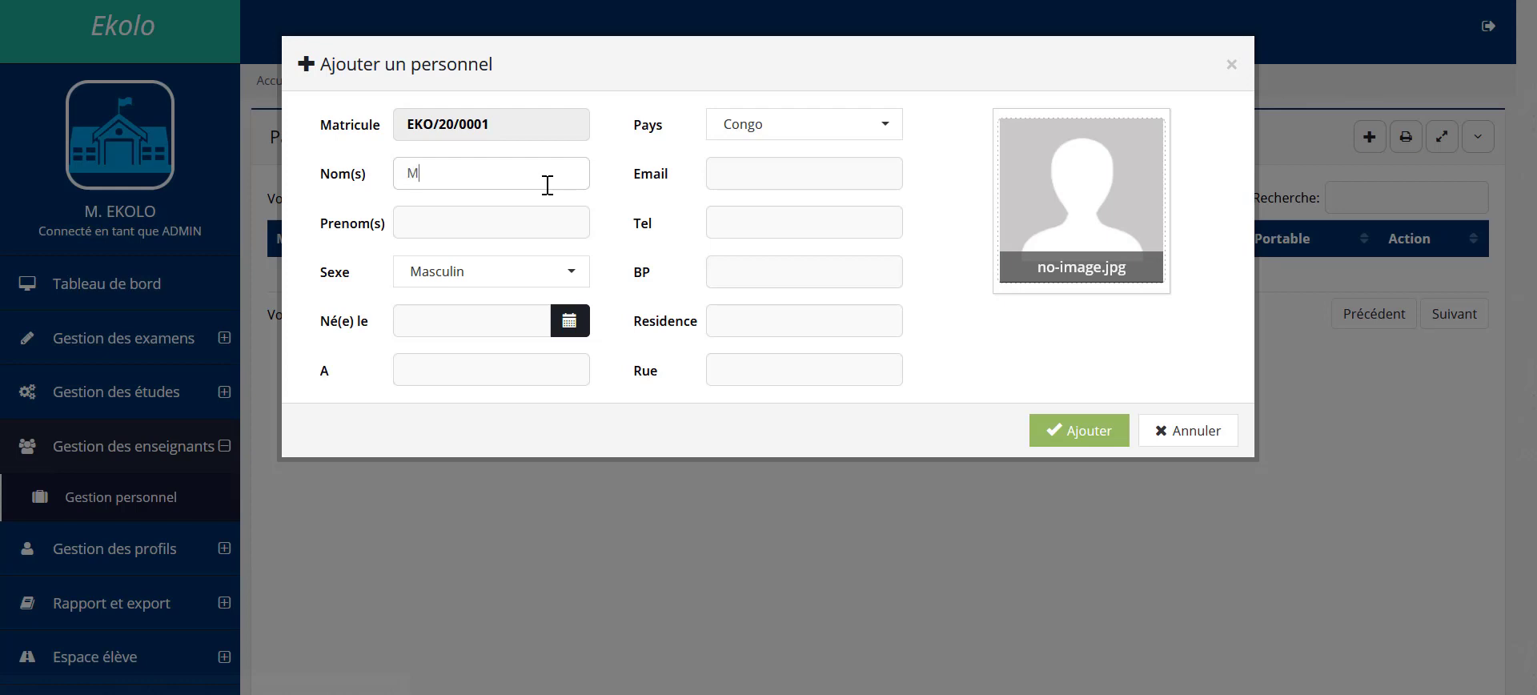
pyautogui.press('Tab')
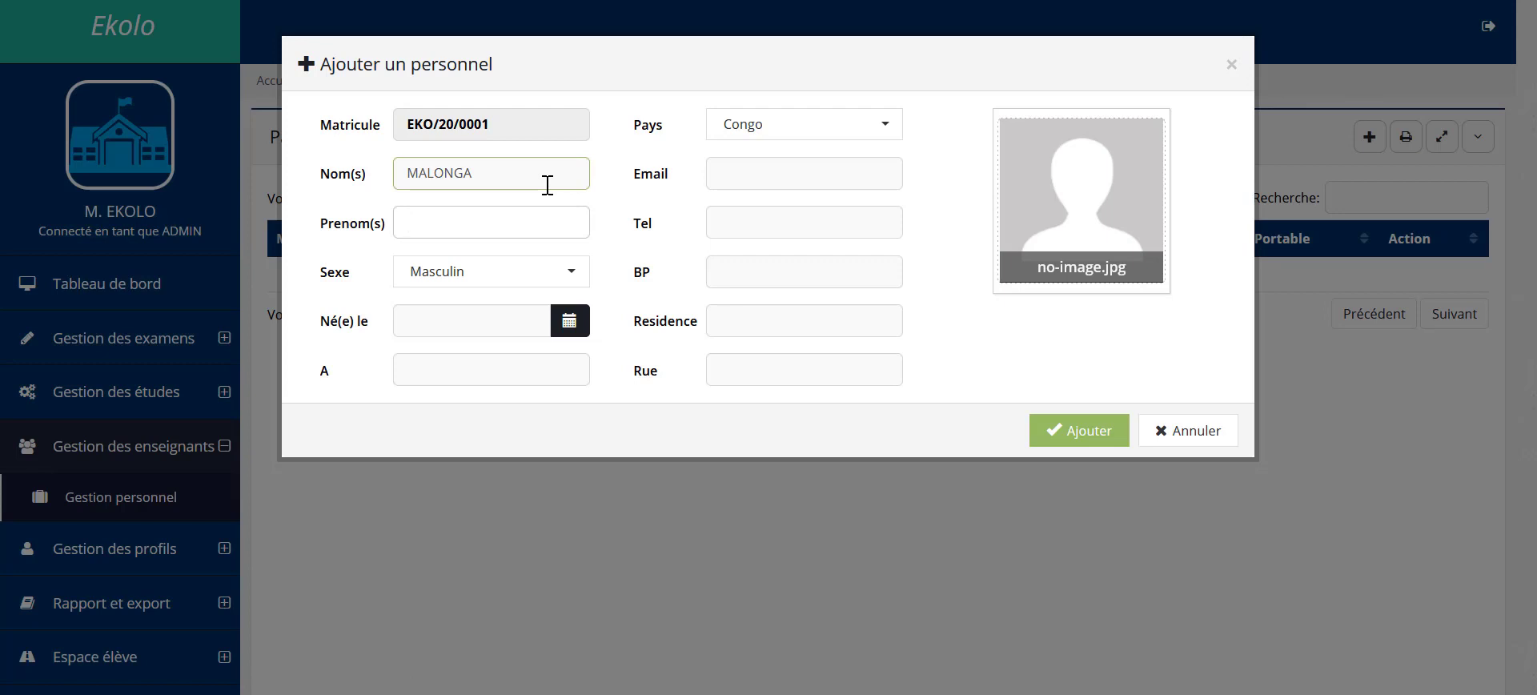
# Step: Enter birth date 1990-10-10 and birthplace Oyo
pyautogui.click(426, 318)
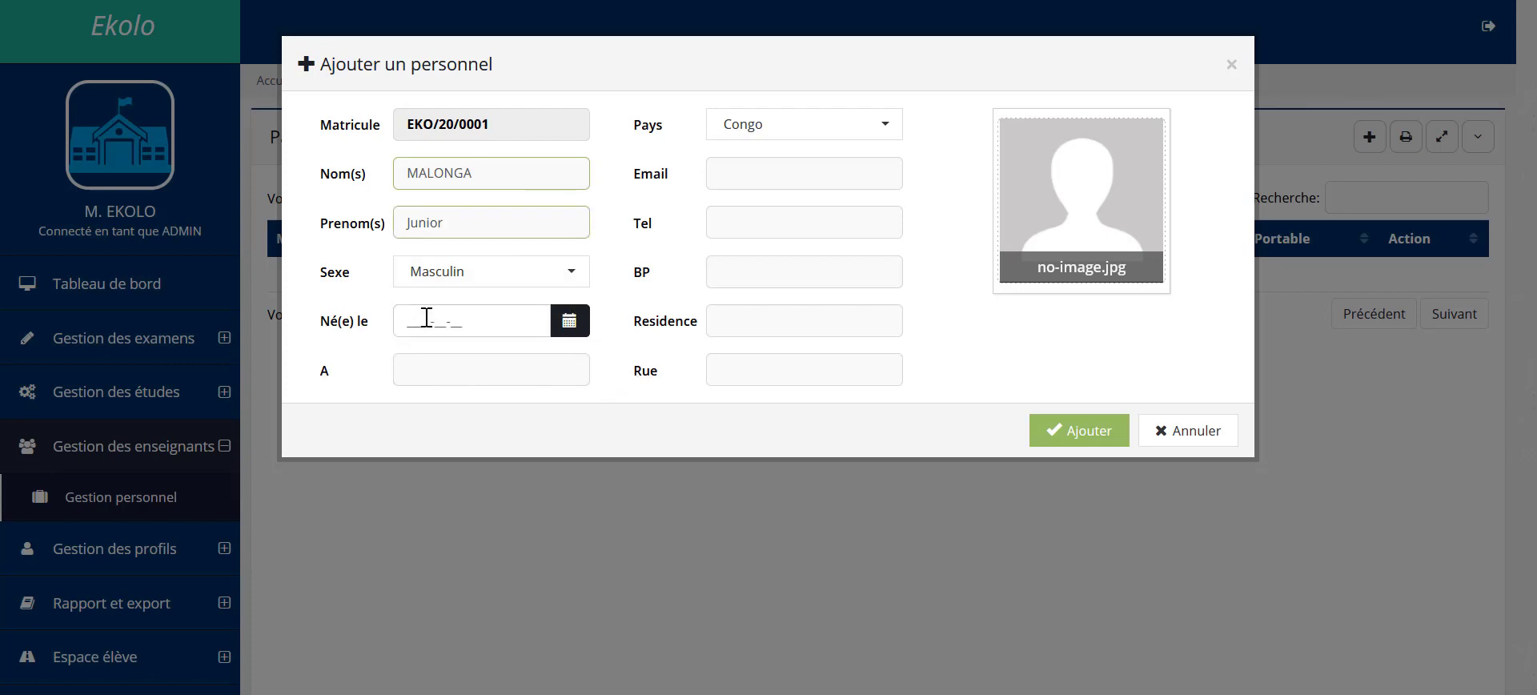
pyautogui.click(564, 322)
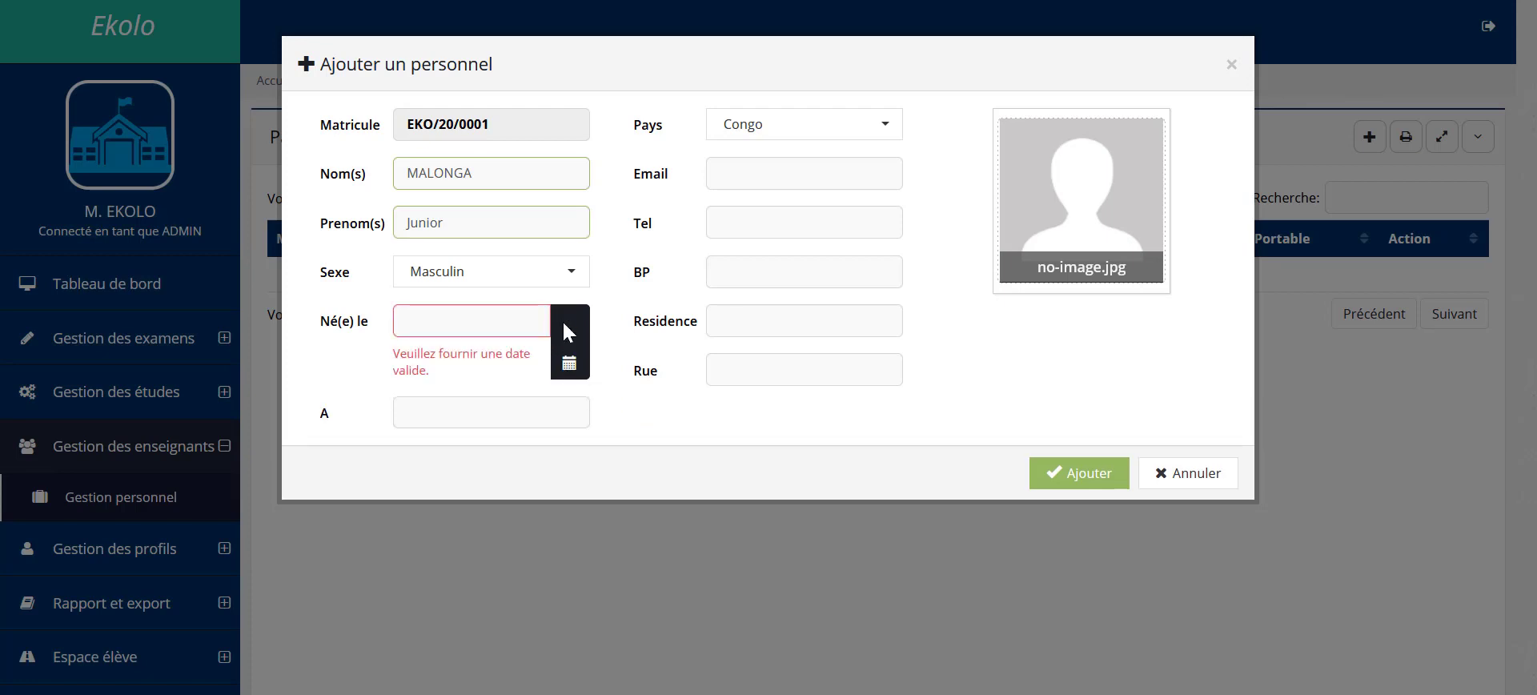
pyautogui.click(519, 315)
pyautogui.write('1990-10-10')
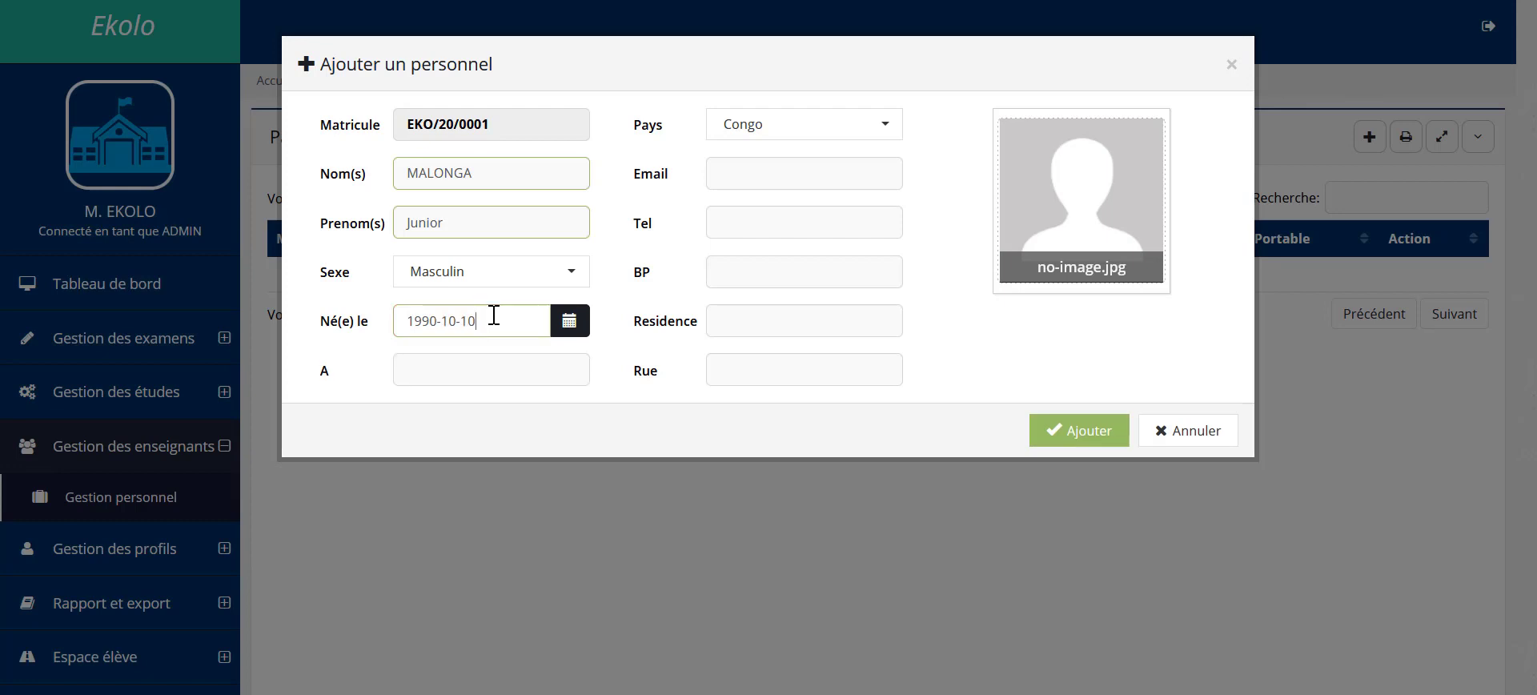
pyautogui.click(476, 375)
pyautogui.write('Y')
pyautogui.press('BackSpace')
pyautogui.write('Oyo')
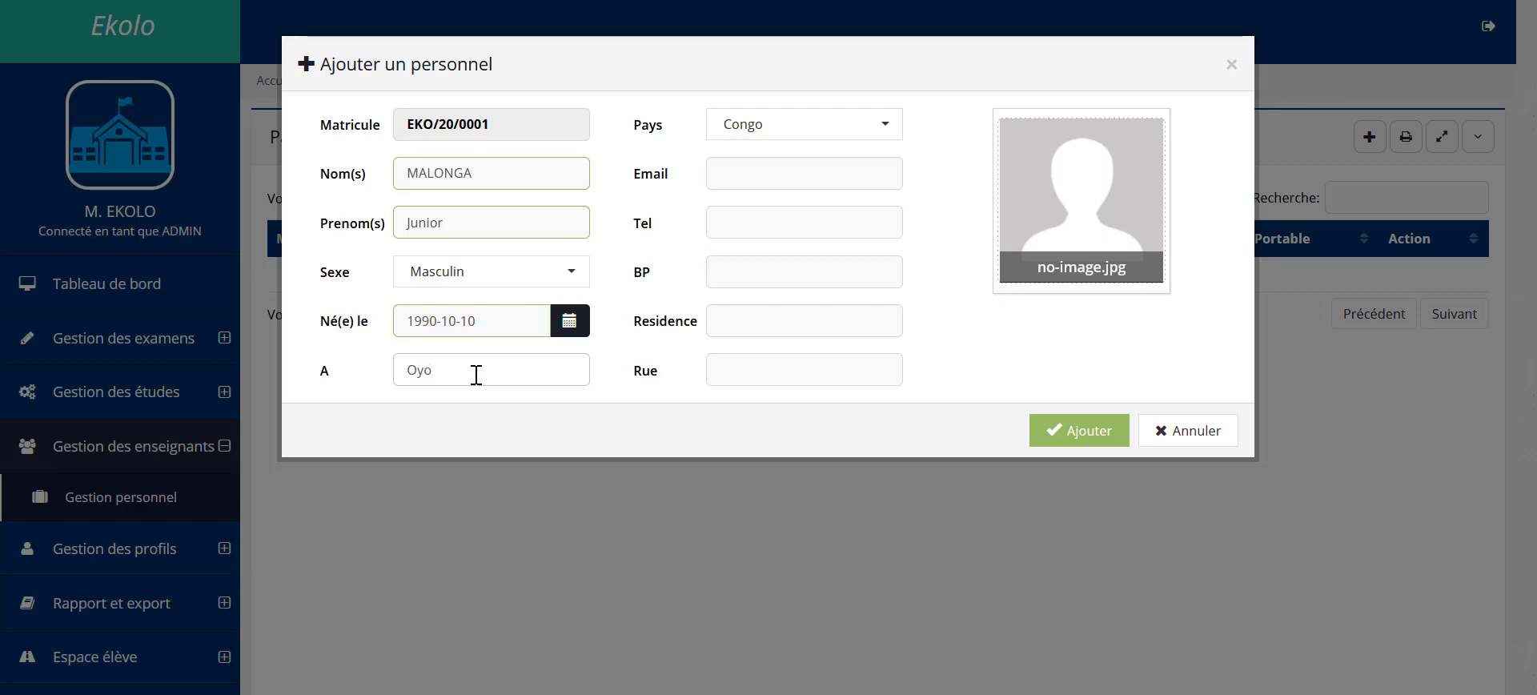
# Step: Keep Congo as the country and enter the staff member's e-mail address
pyautogui.click(857, 132)
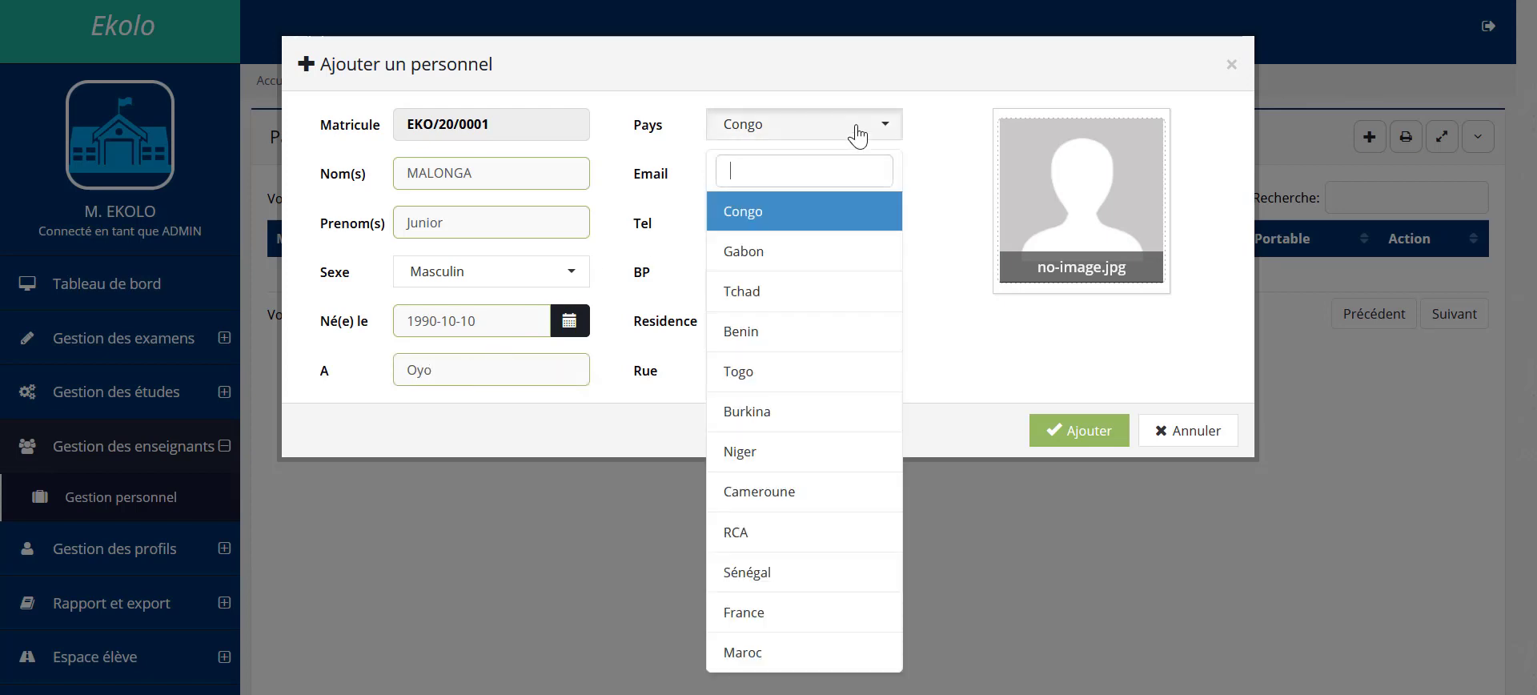
pyautogui.click(856, 133)
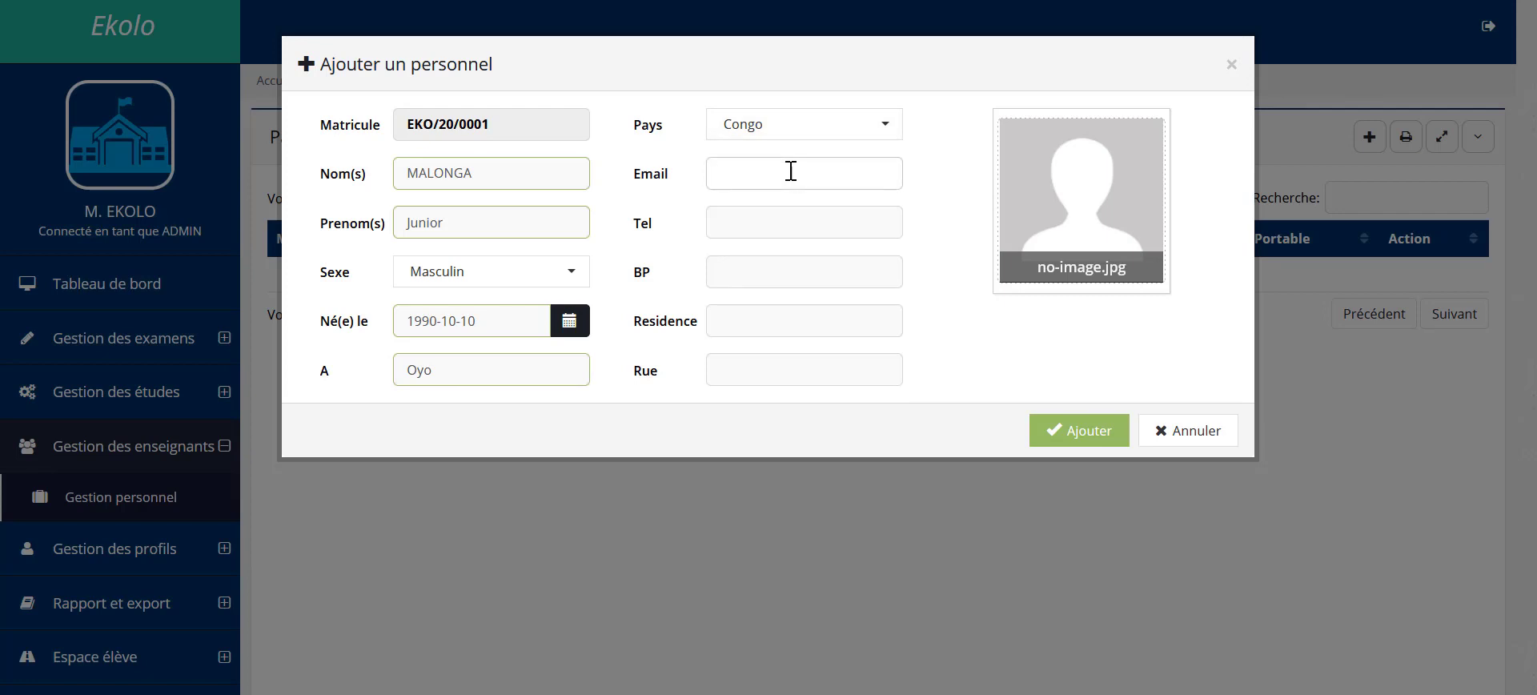
# Step: Enter the staff member's phone number and submit the new record
pyautogui.click(776, 216)
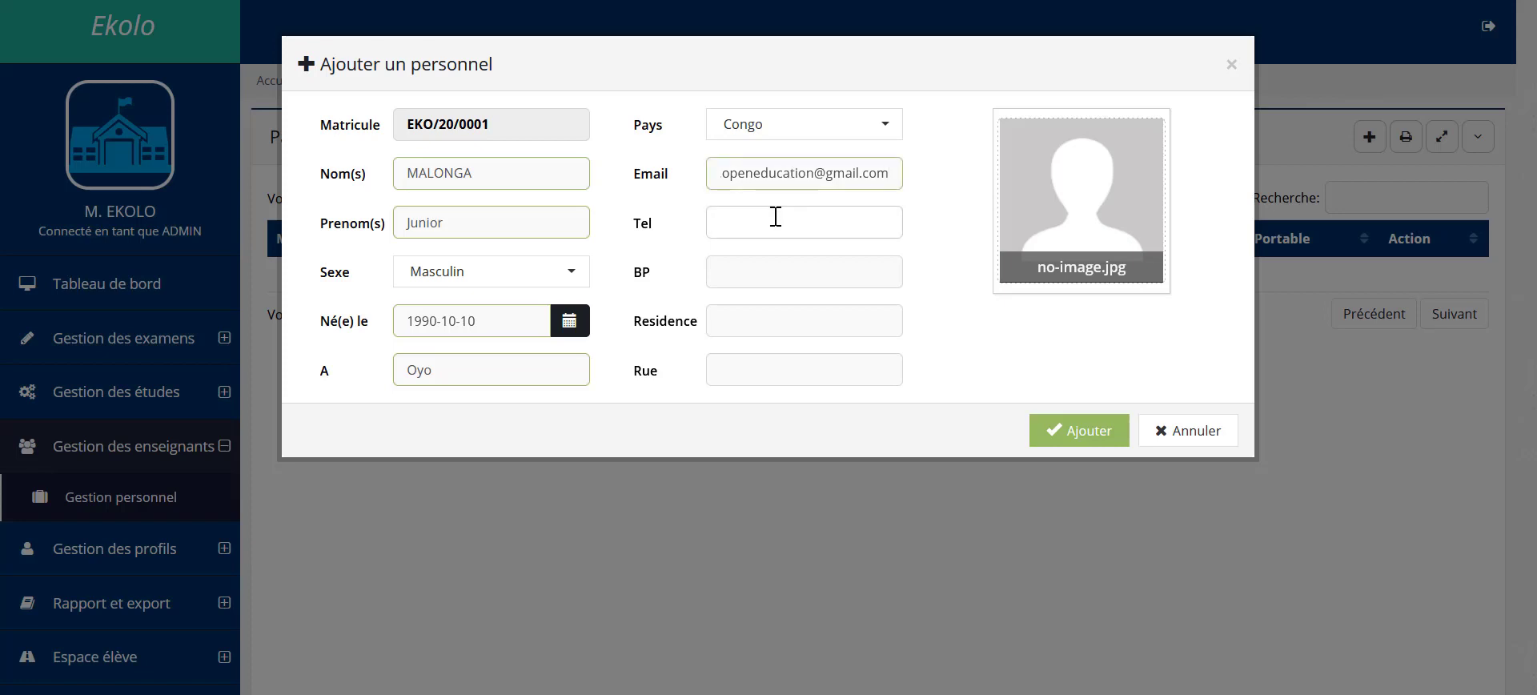
pyautogui.click(754, 265)
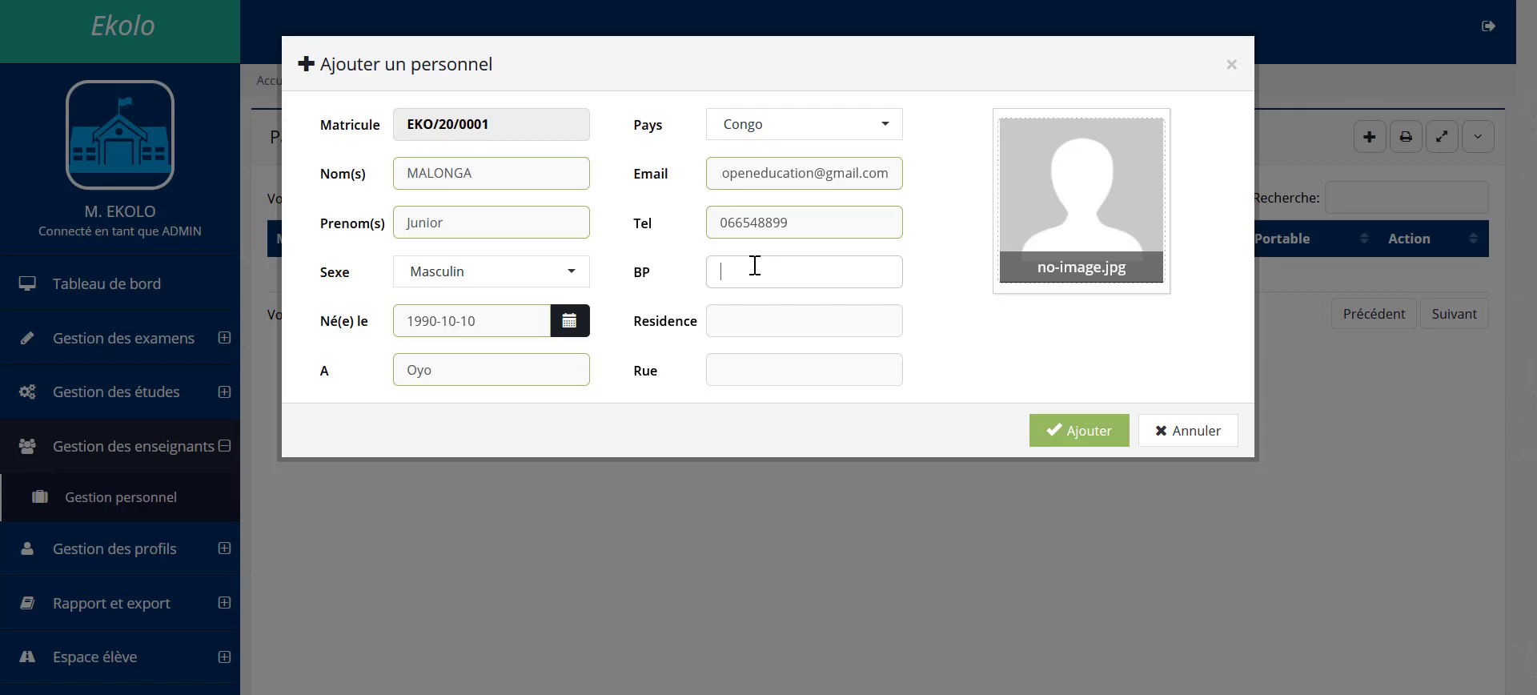
pyautogui.click(1055, 440)
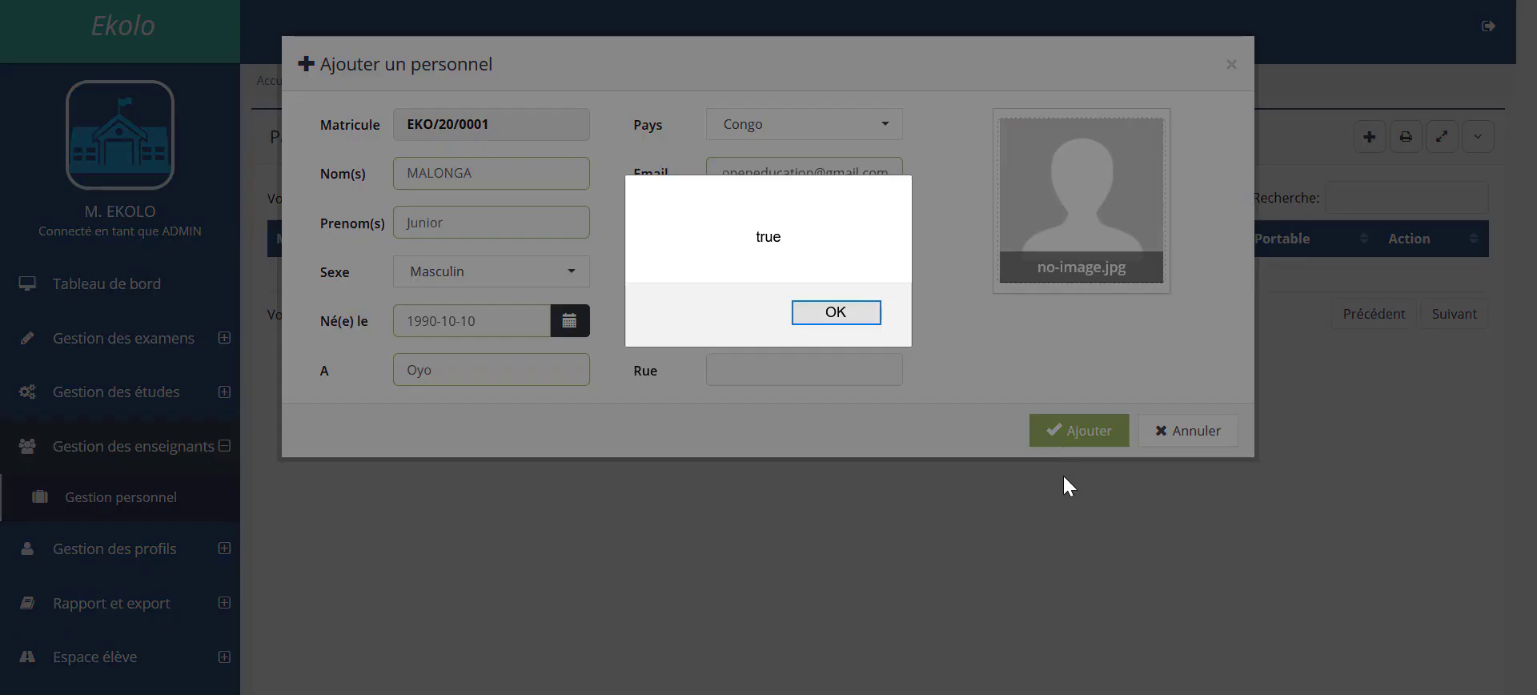
# Step: Dismiss the 'true' alert and reload Gestion personnel to show the new record
pyautogui.click(845, 319)
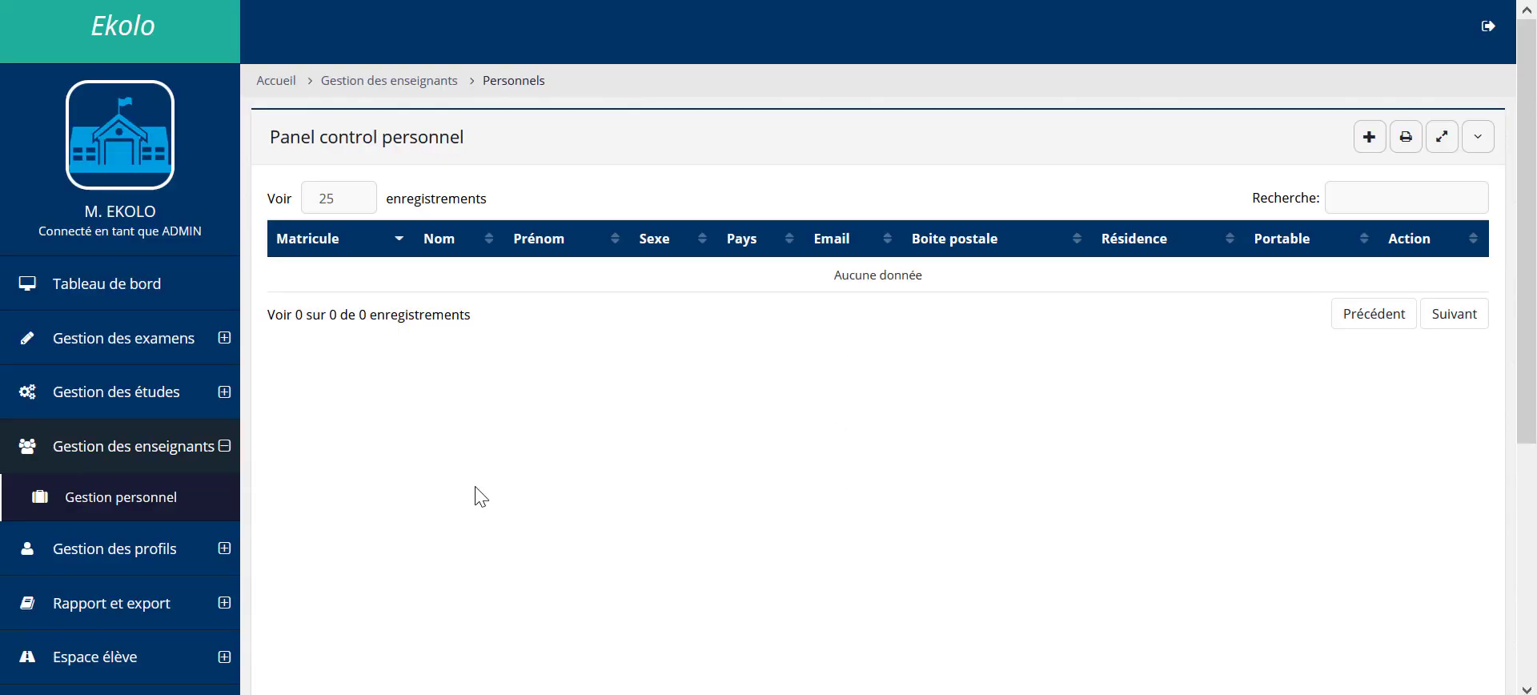
pyautogui.click(184, 498)
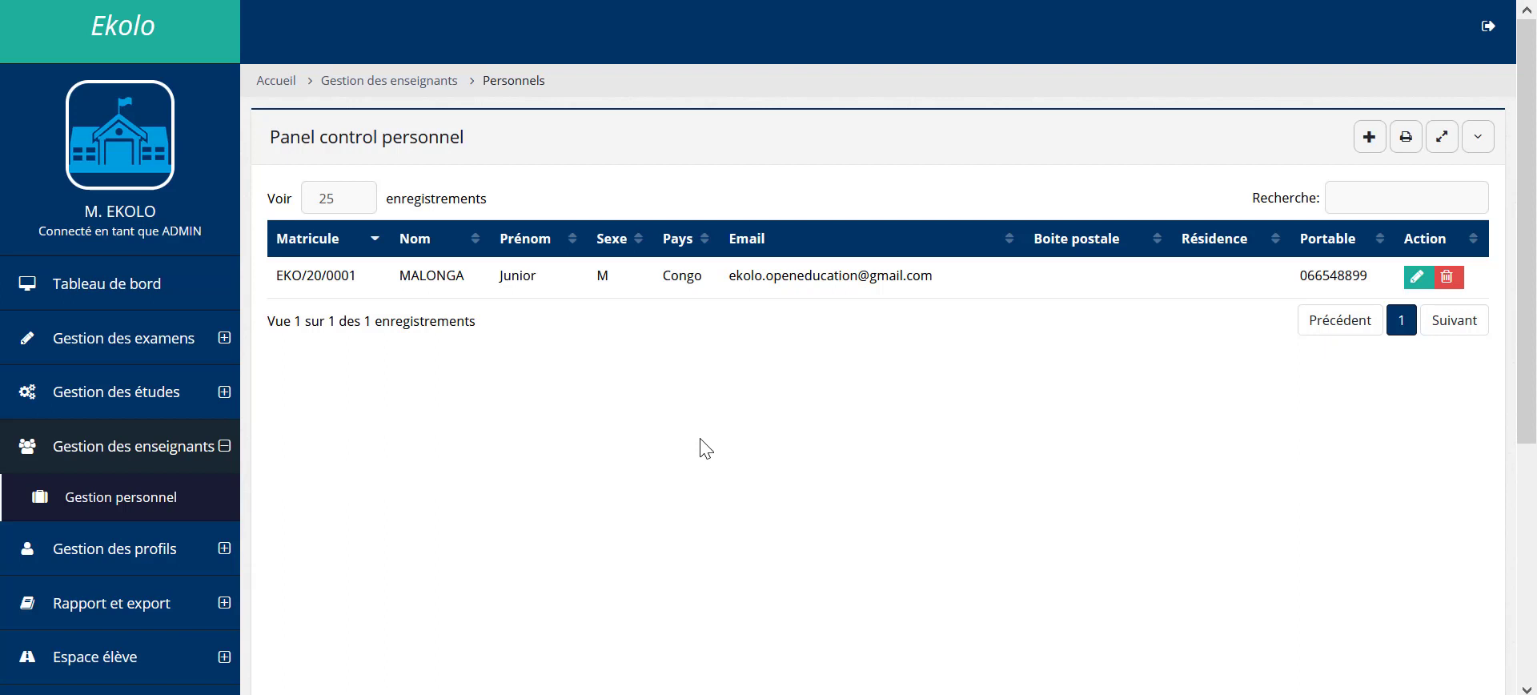
# Step: Open Liste des profils under Gestion des profils to see ADMIN and ENSEIGNANT
pyautogui.click(154, 560)
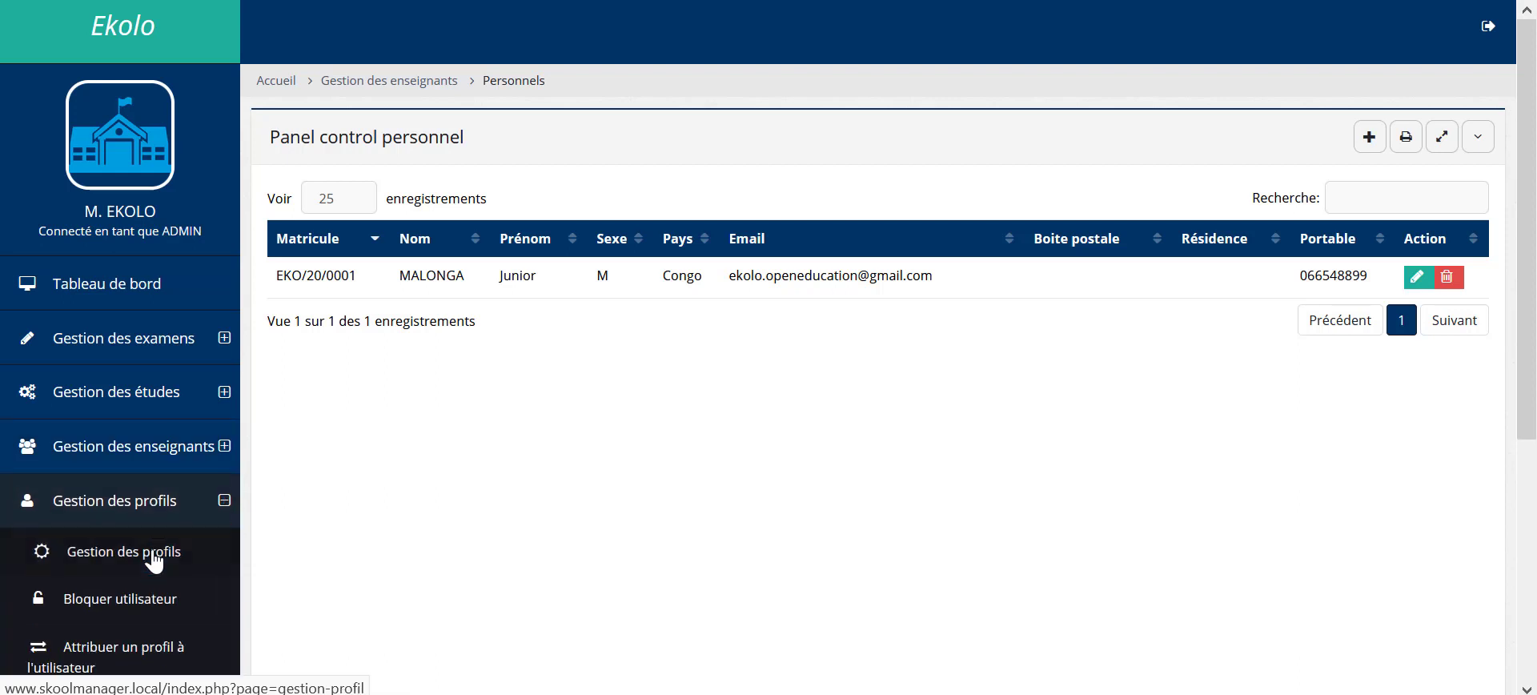
pyautogui.click(159, 569)
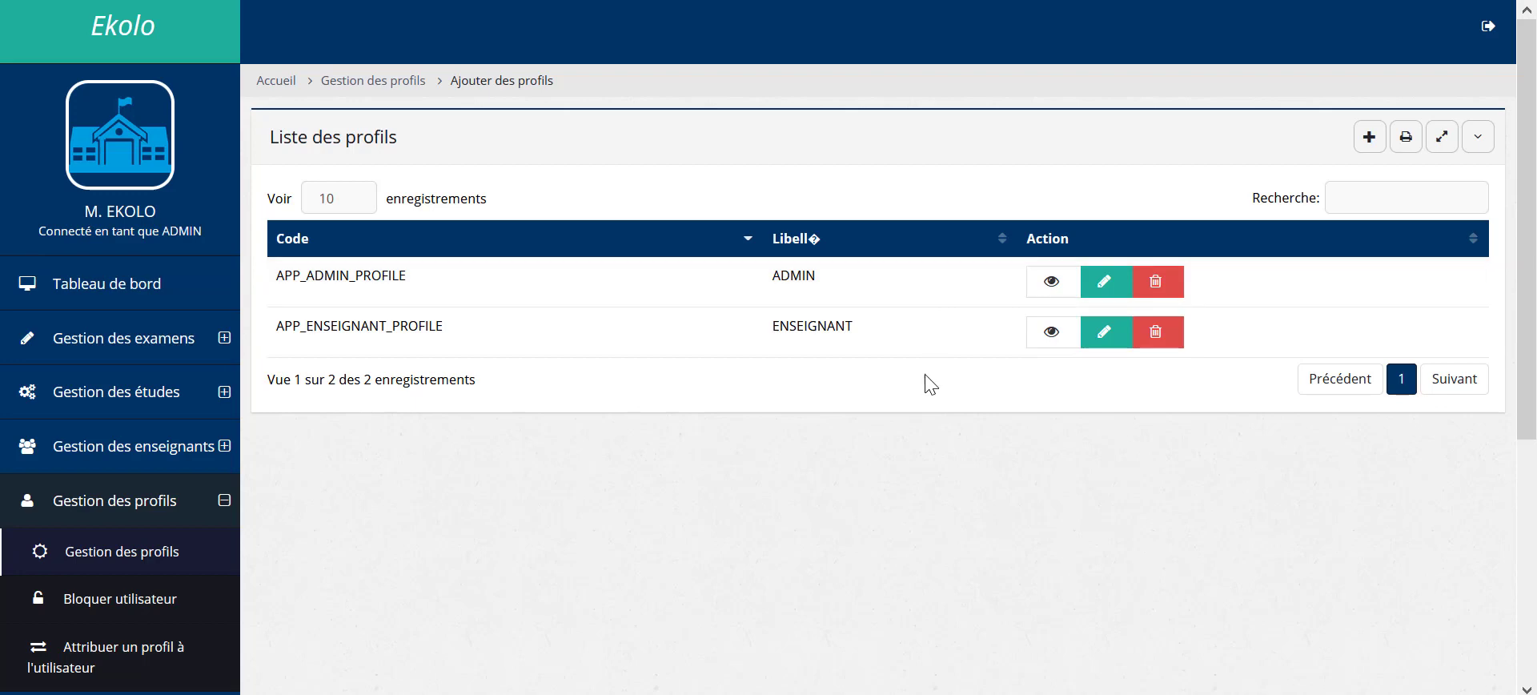
pyautogui.click(1369, 152)
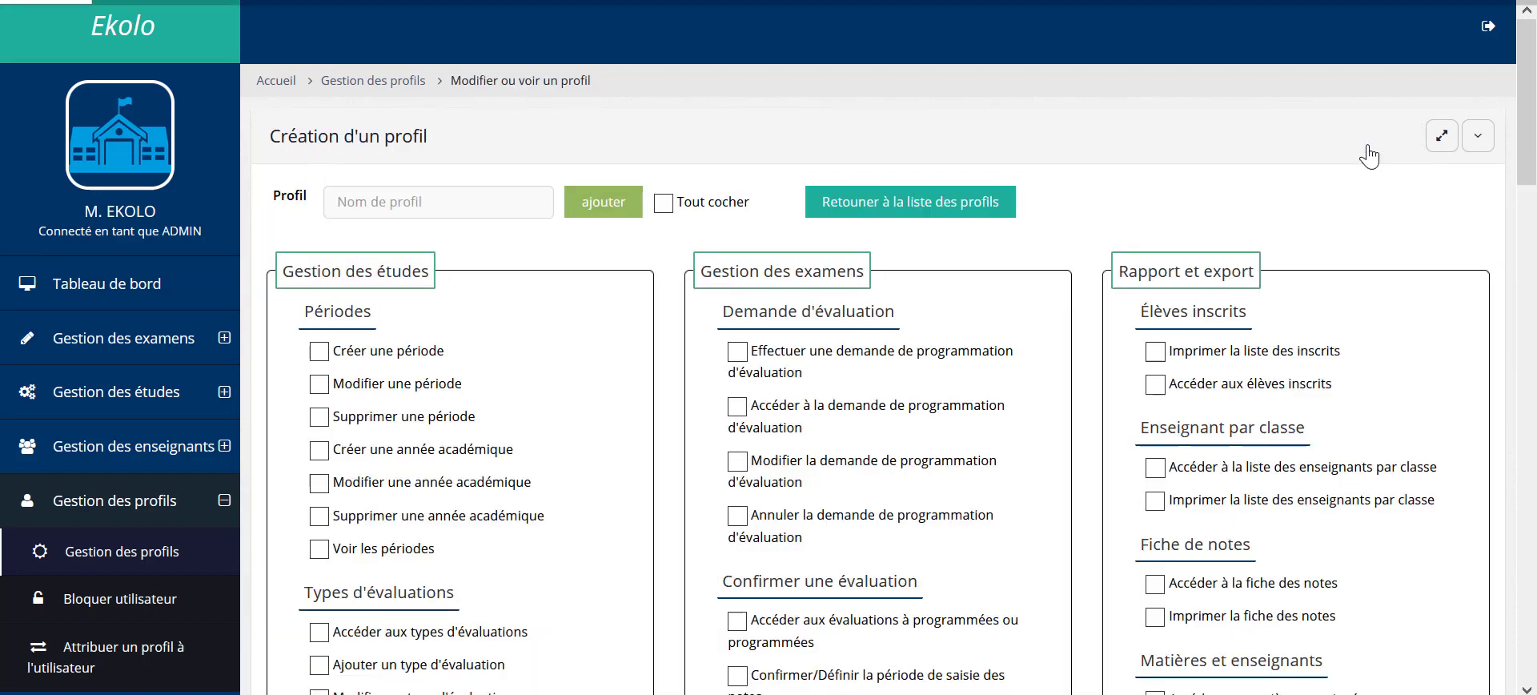
pyautogui.scroll(-1, 1081, 279)
pyautogui.scroll(-1, 1081, 278)
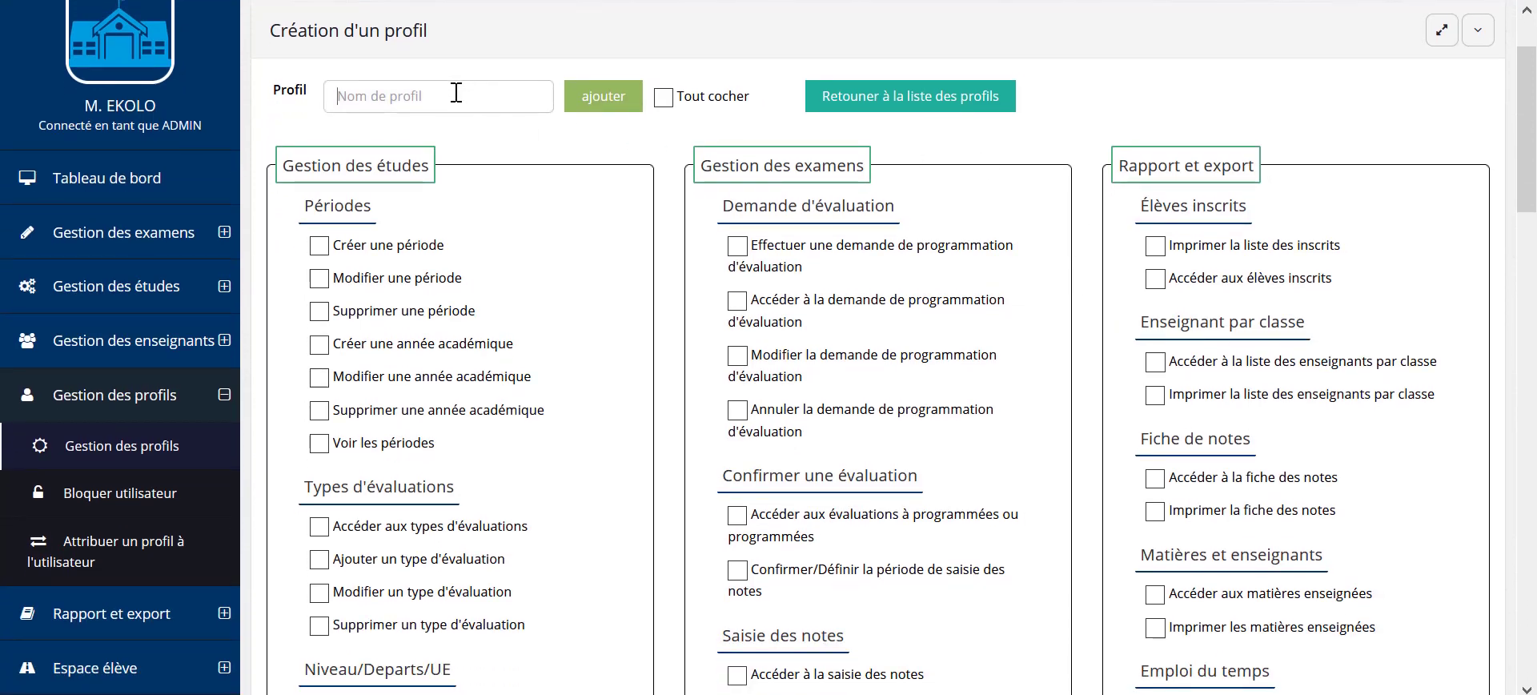
pyautogui.click(668, 105)
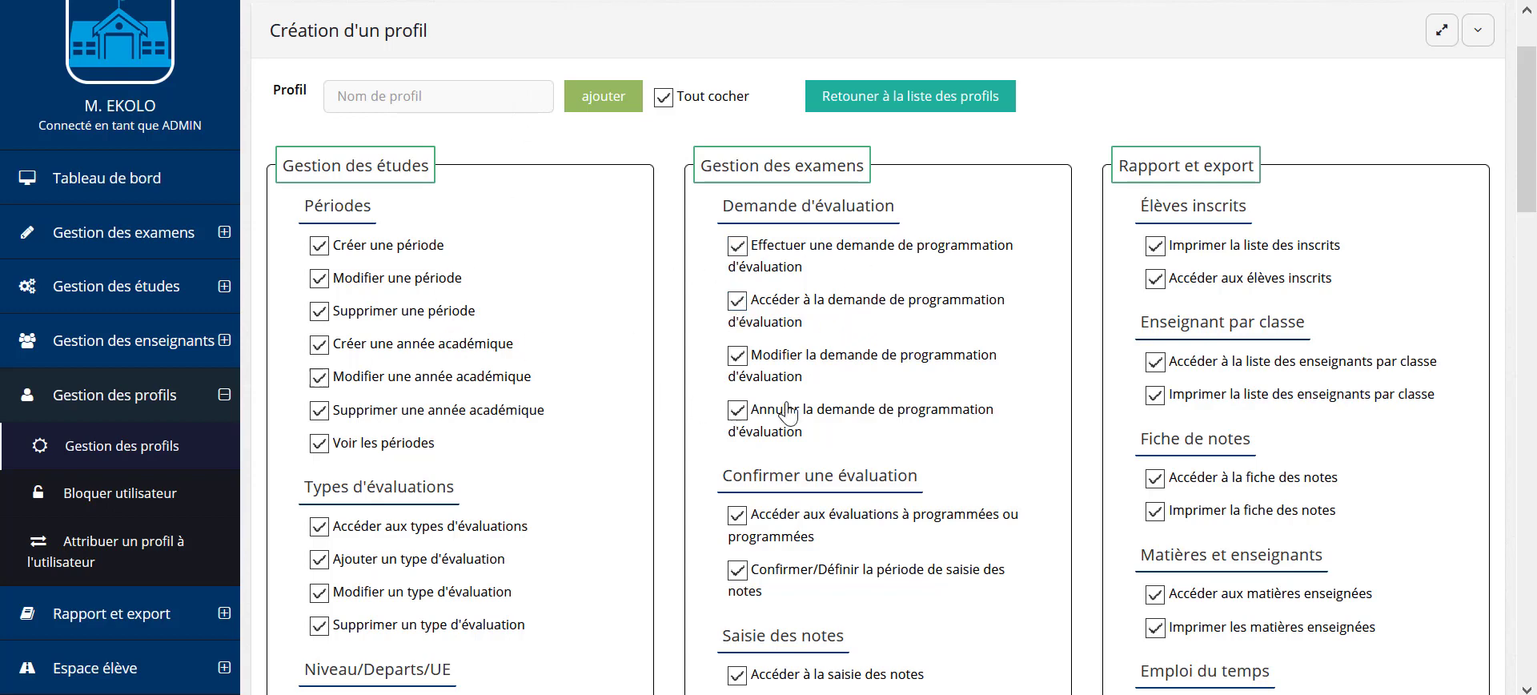
pyautogui.scroll(-1, 708, 503)
pyautogui.scroll(1, 708, 503)
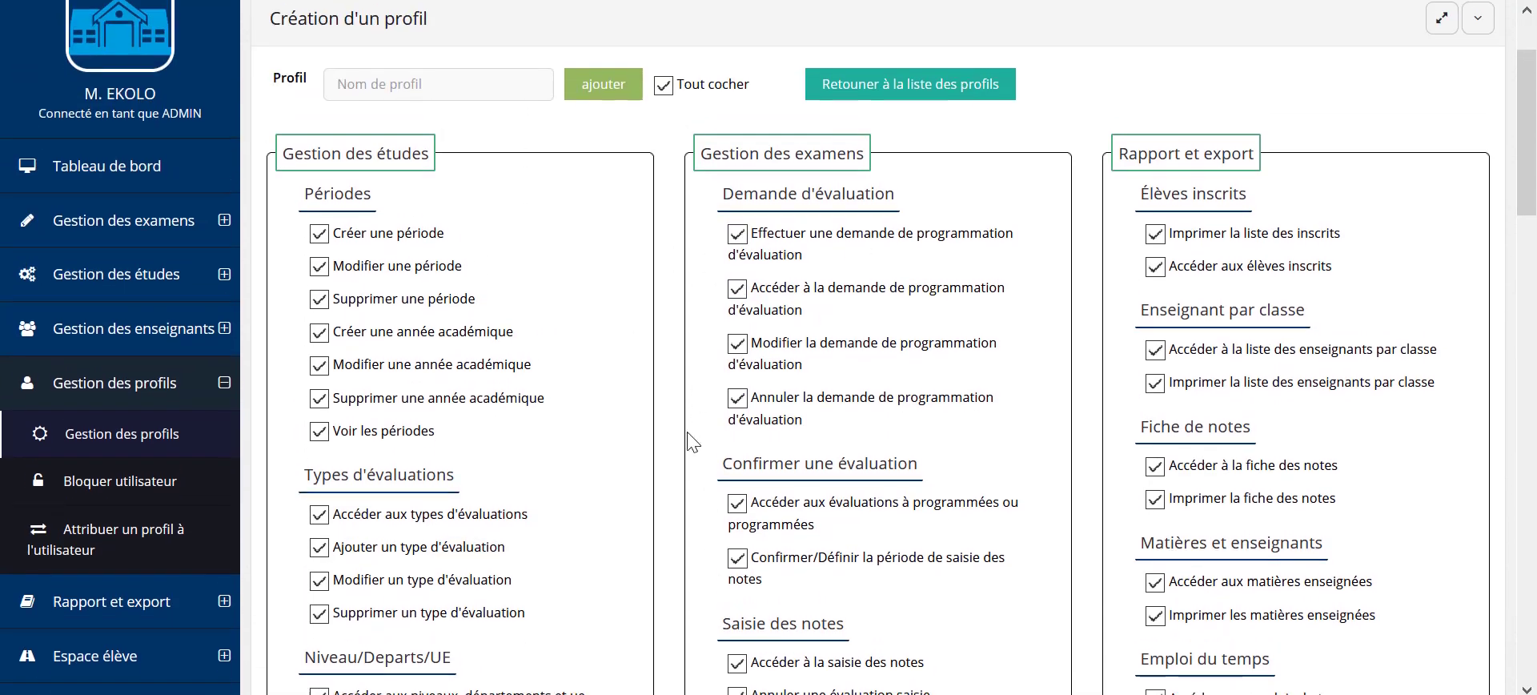
pyautogui.click(664, 99)
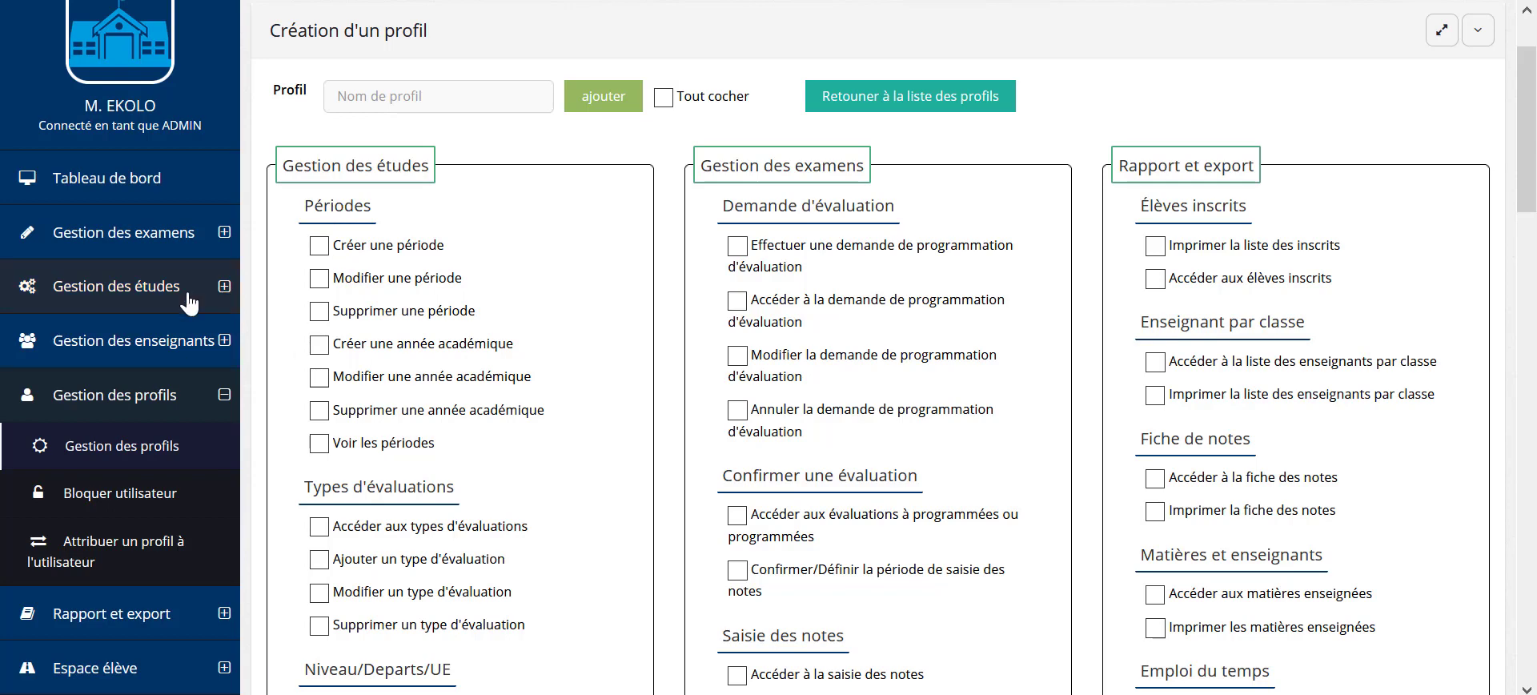
# Step: Expand Gestion des études to reveal Périodes, Matières/classes and Affectation enseignant
pyautogui.click(213, 294)
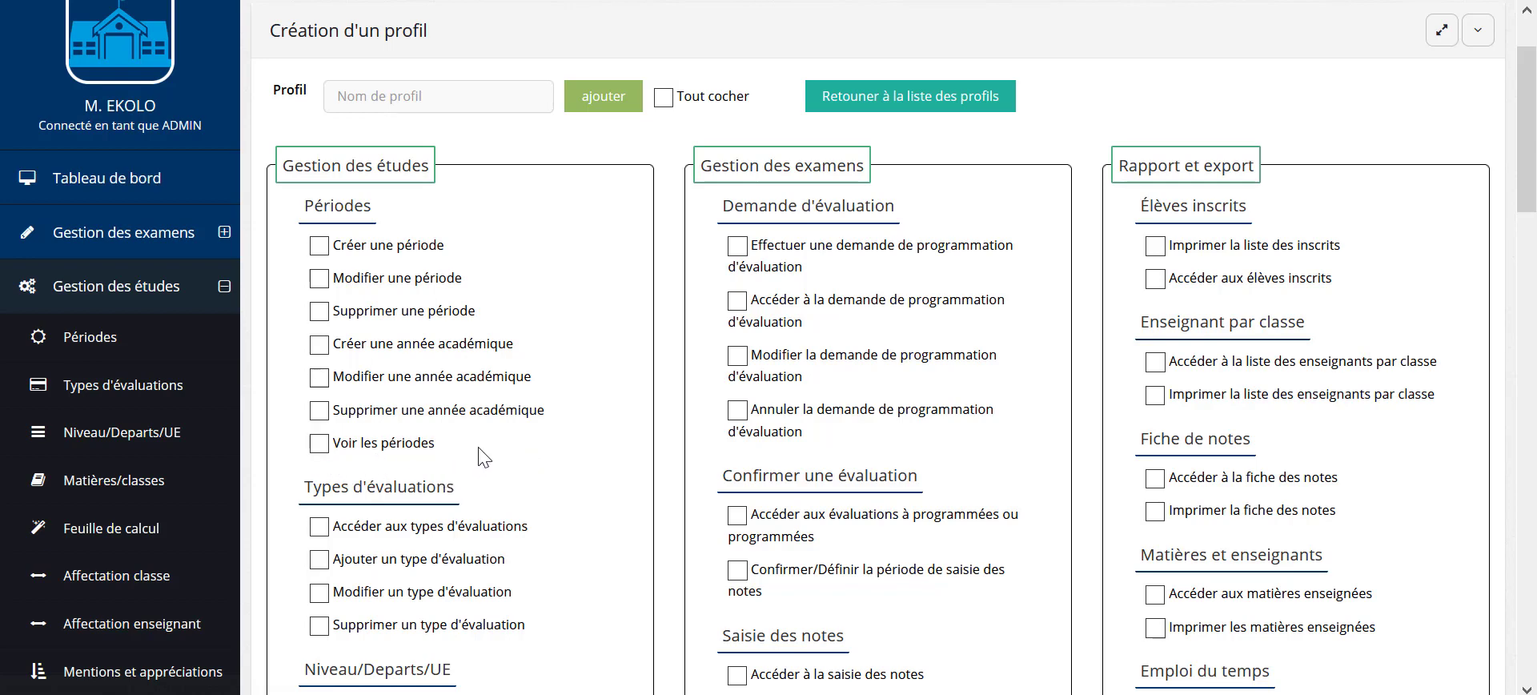
pyautogui.scroll(-4, 484, 444)
pyautogui.scroll(-2, 478, 408)
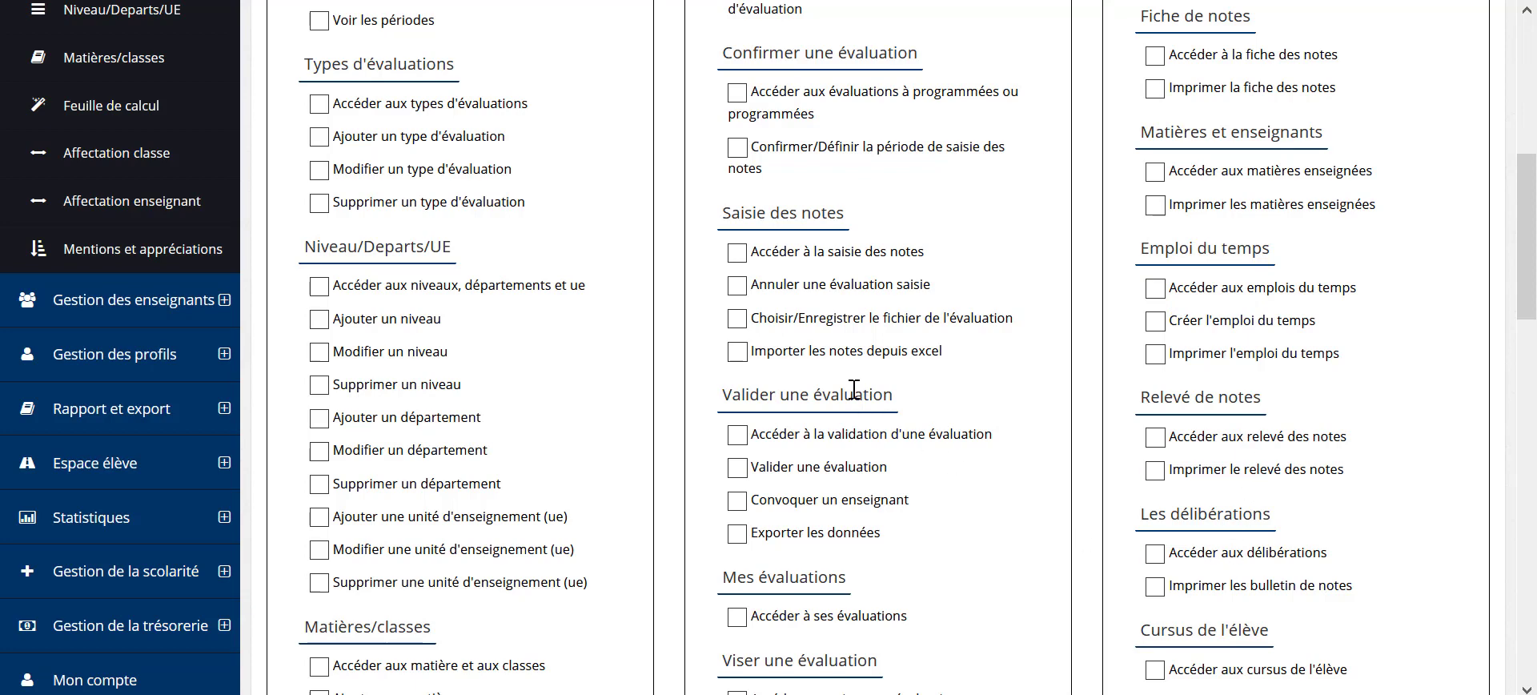
pyautogui.scroll(-4, 857, 382)
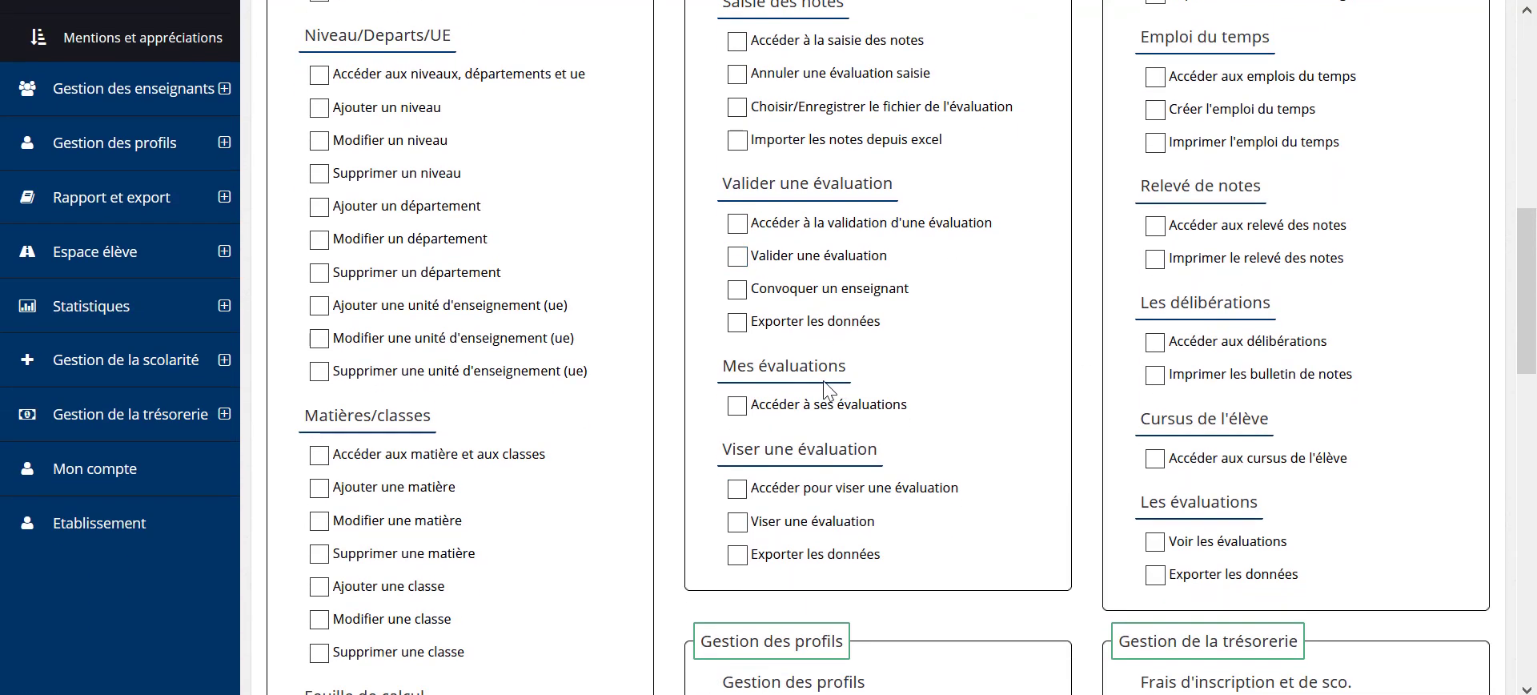
pyautogui.scroll(-4, 821, 383)
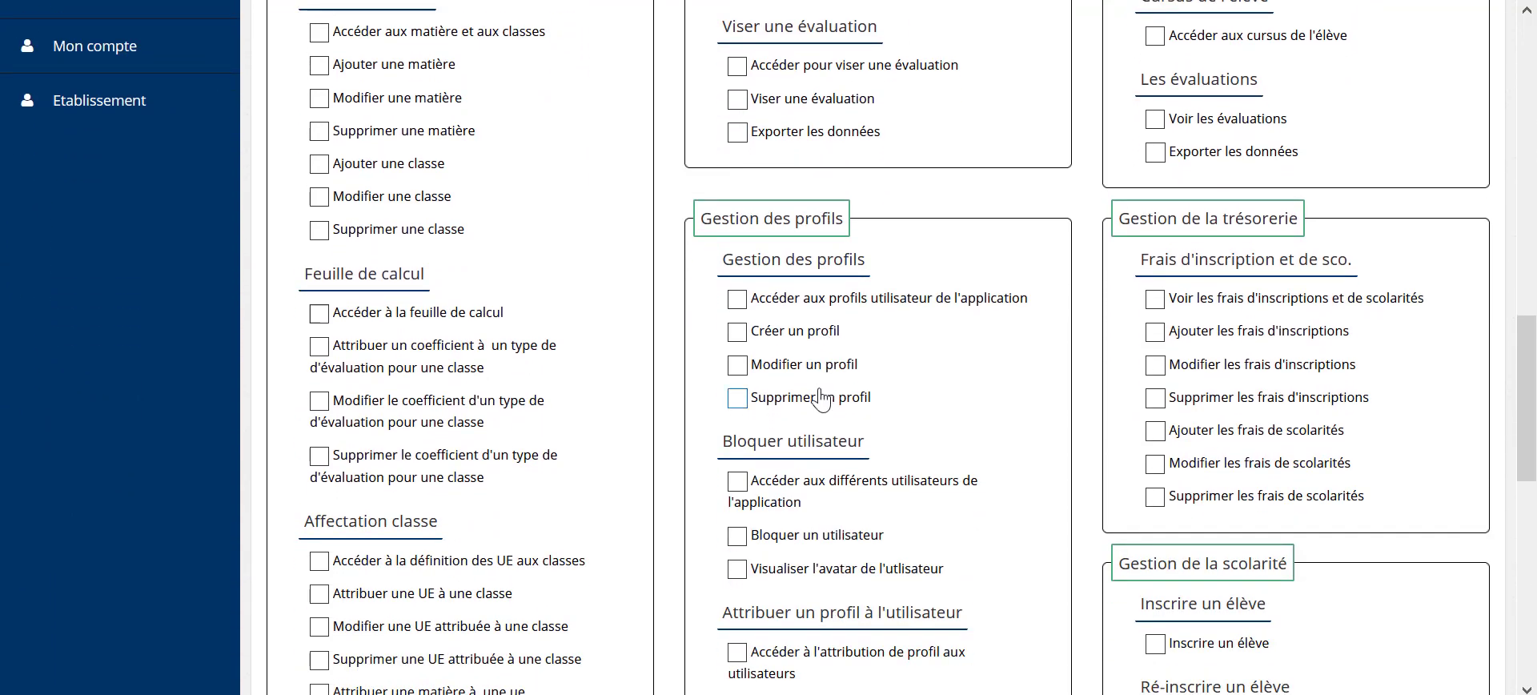
pyautogui.scroll(-1, 817, 369)
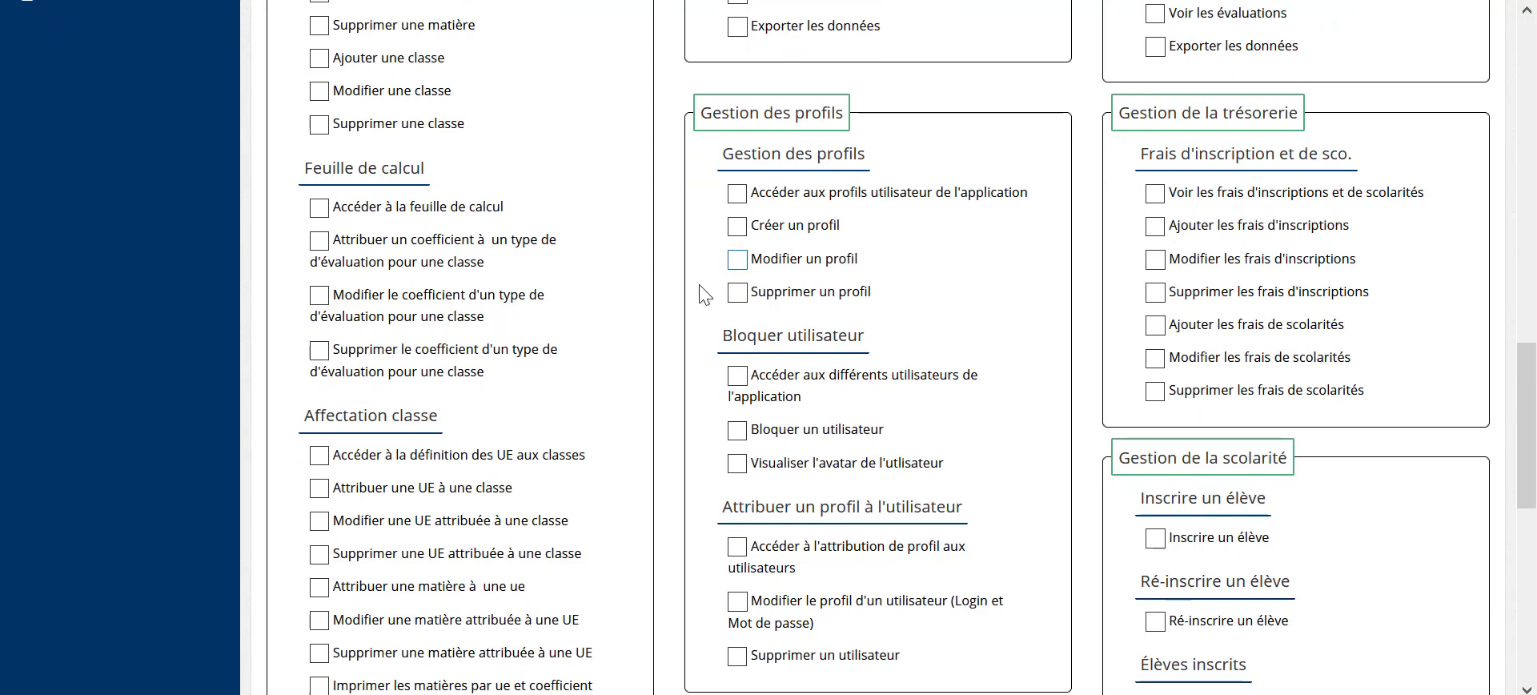
pyautogui.scroll(1, 420, 501)
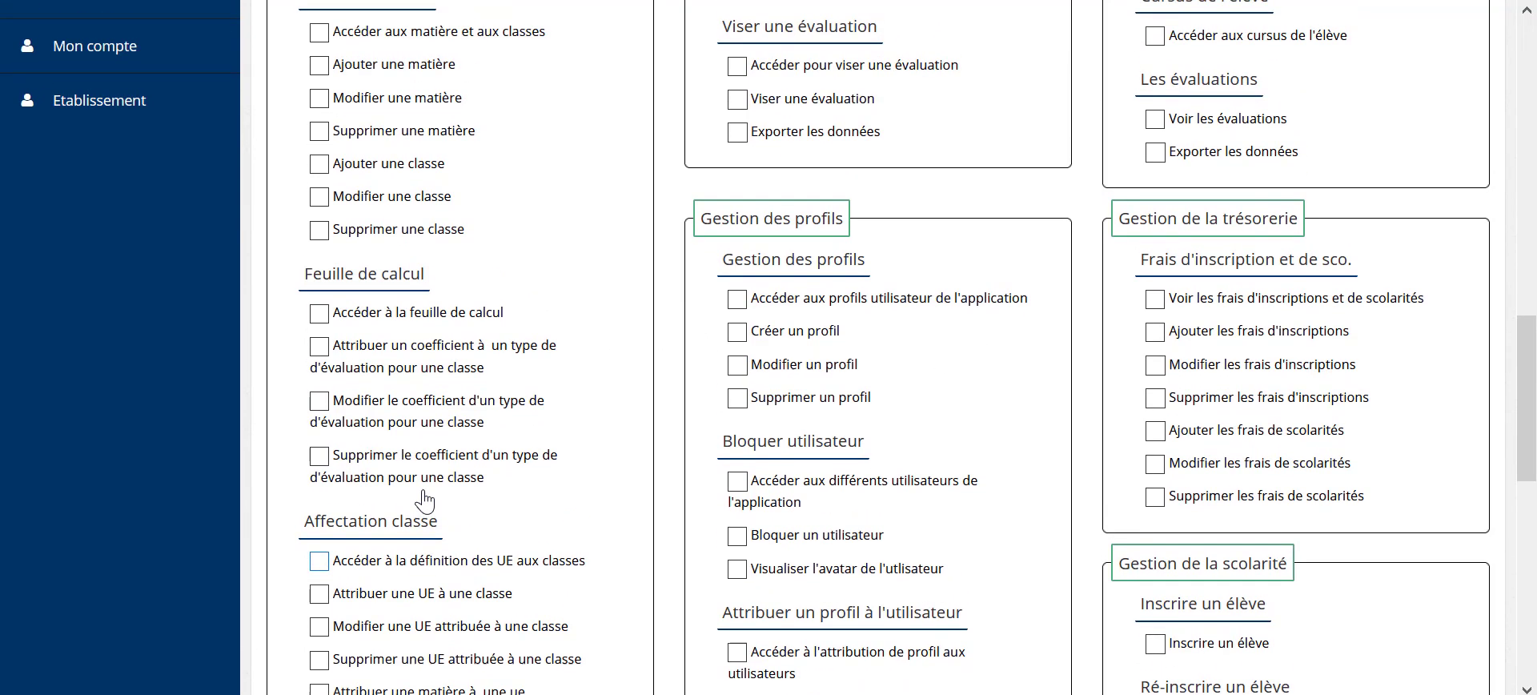
pyautogui.scroll(1, 424, 501)
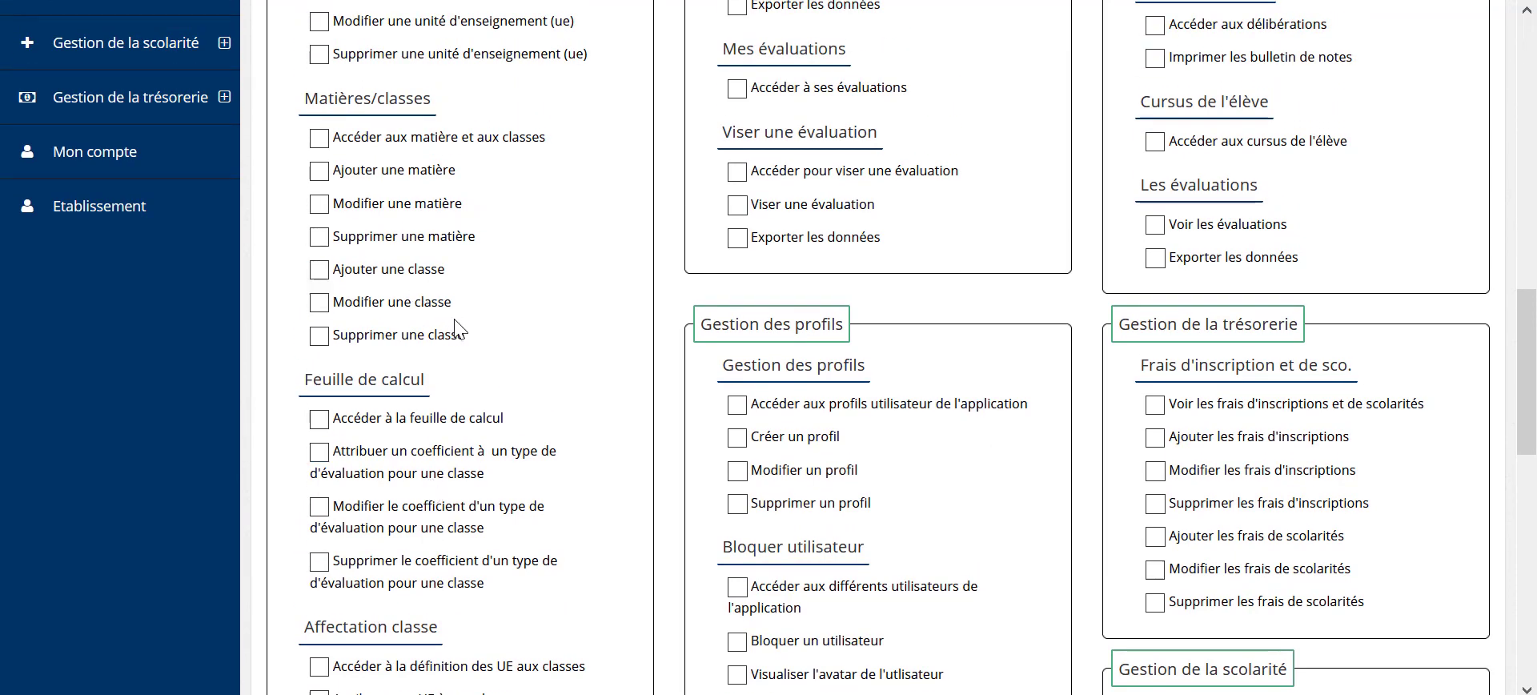
pyautogui.scroll(1, 454, 320)
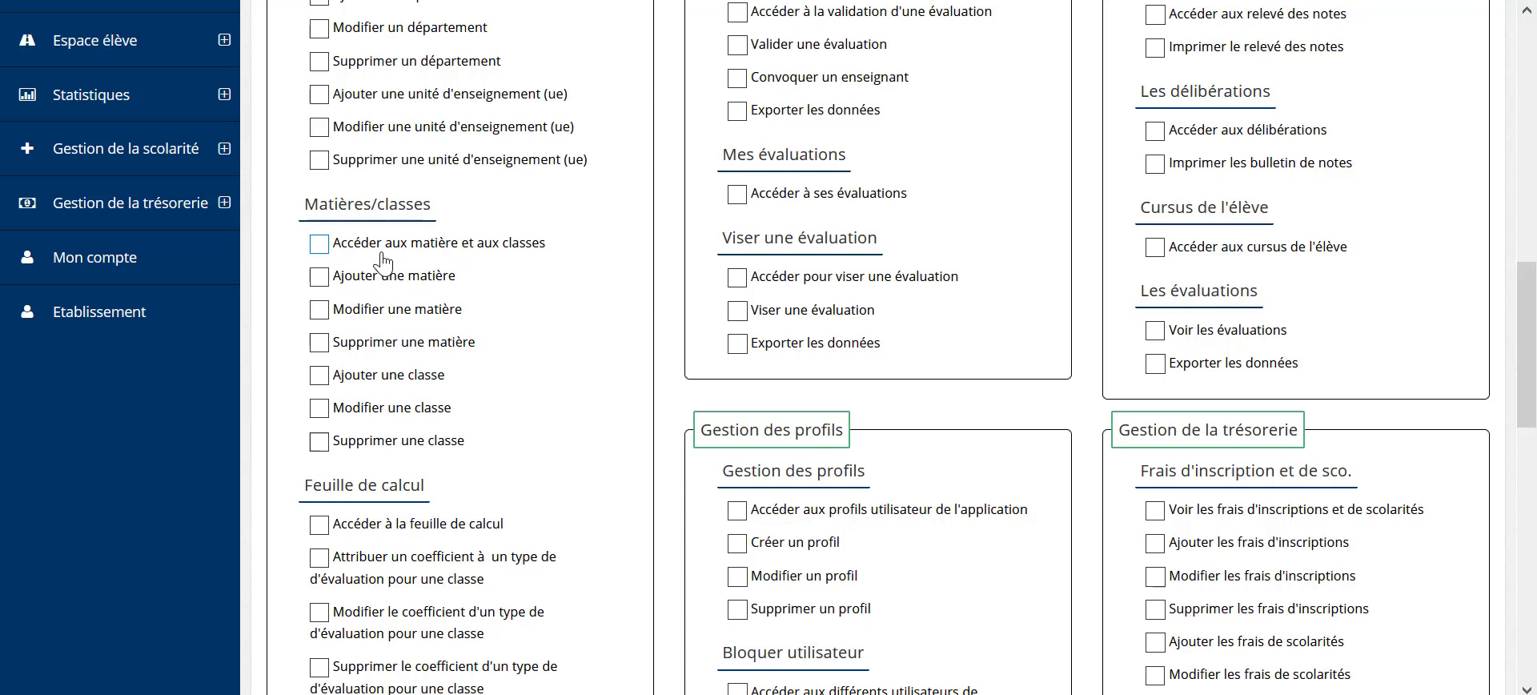
pyautogui.scroll(12, 383, 260)
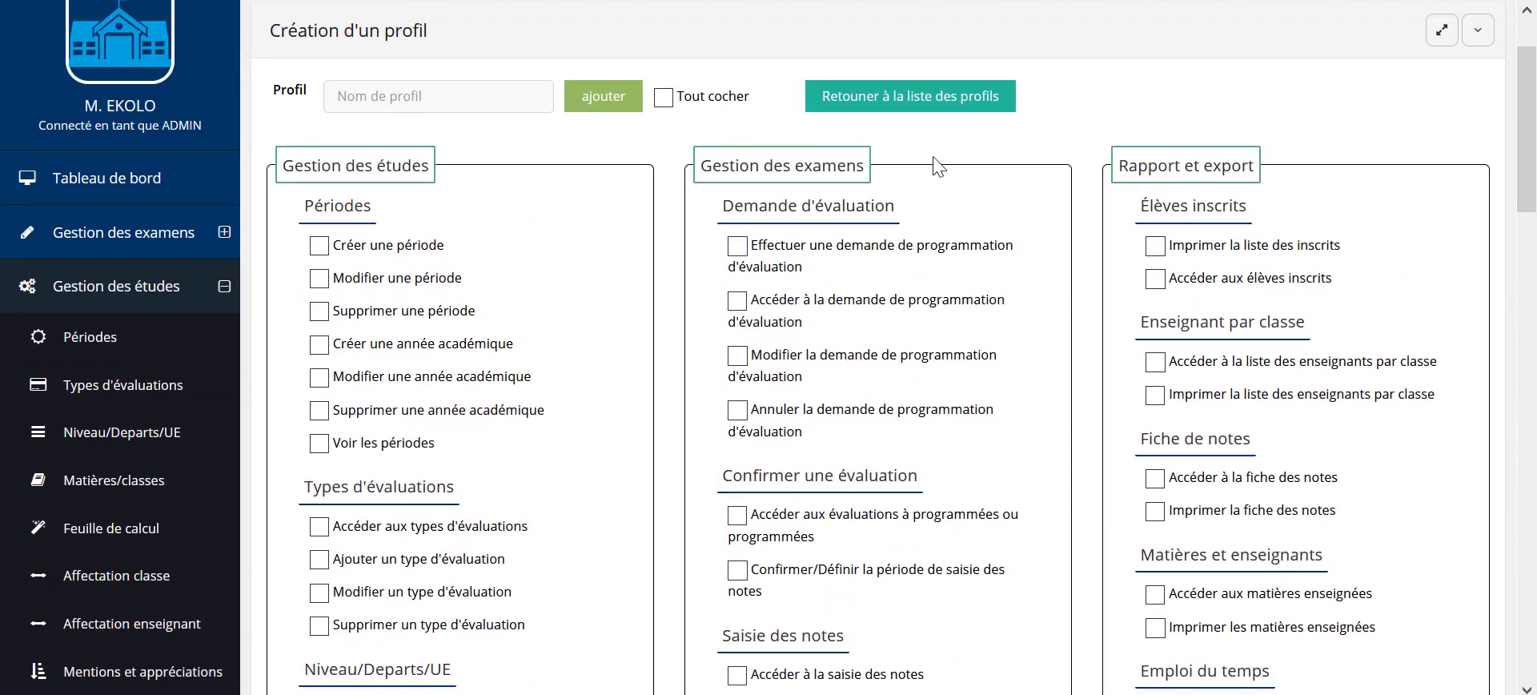
# Step: Return to the profile list and review the ENSEIGNANT profile's checked privileges
pyautogui.click(935, 116)
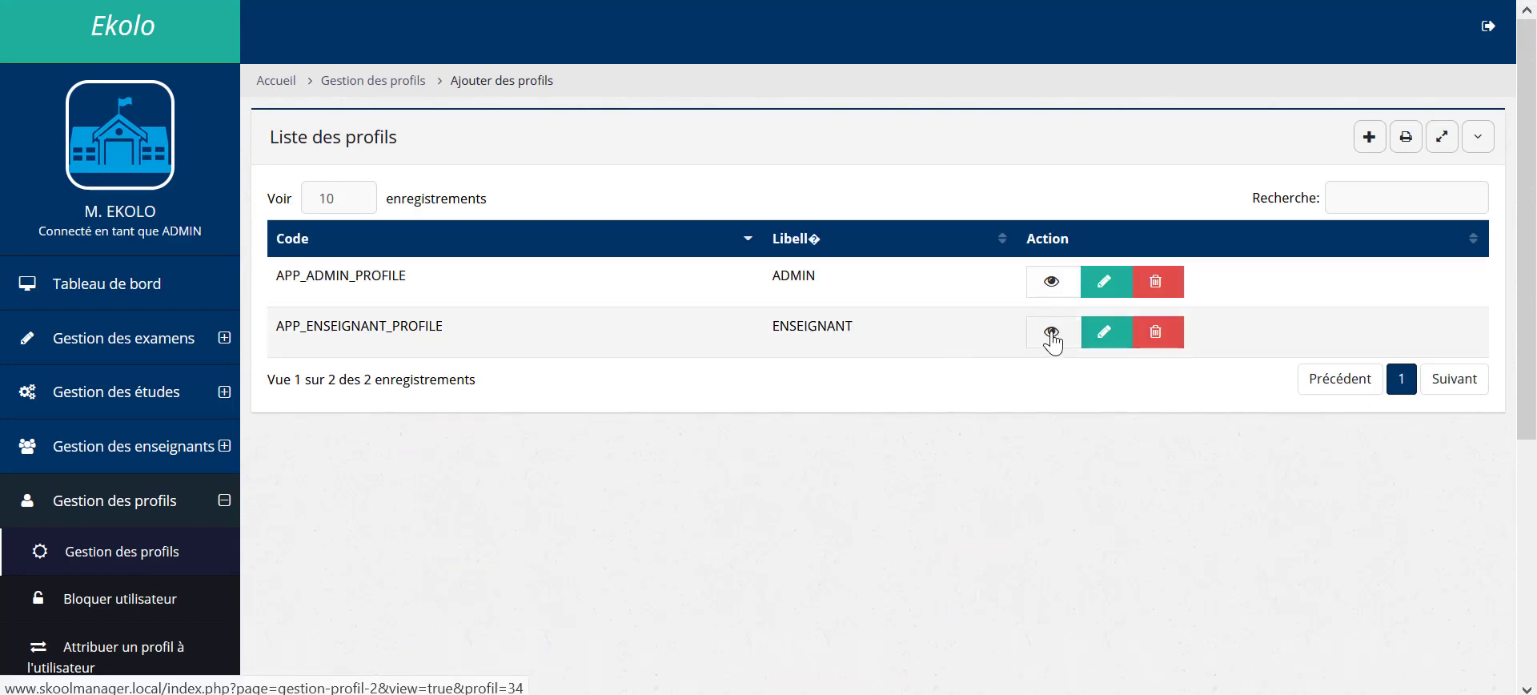
pyautogui.click(1052, 332)
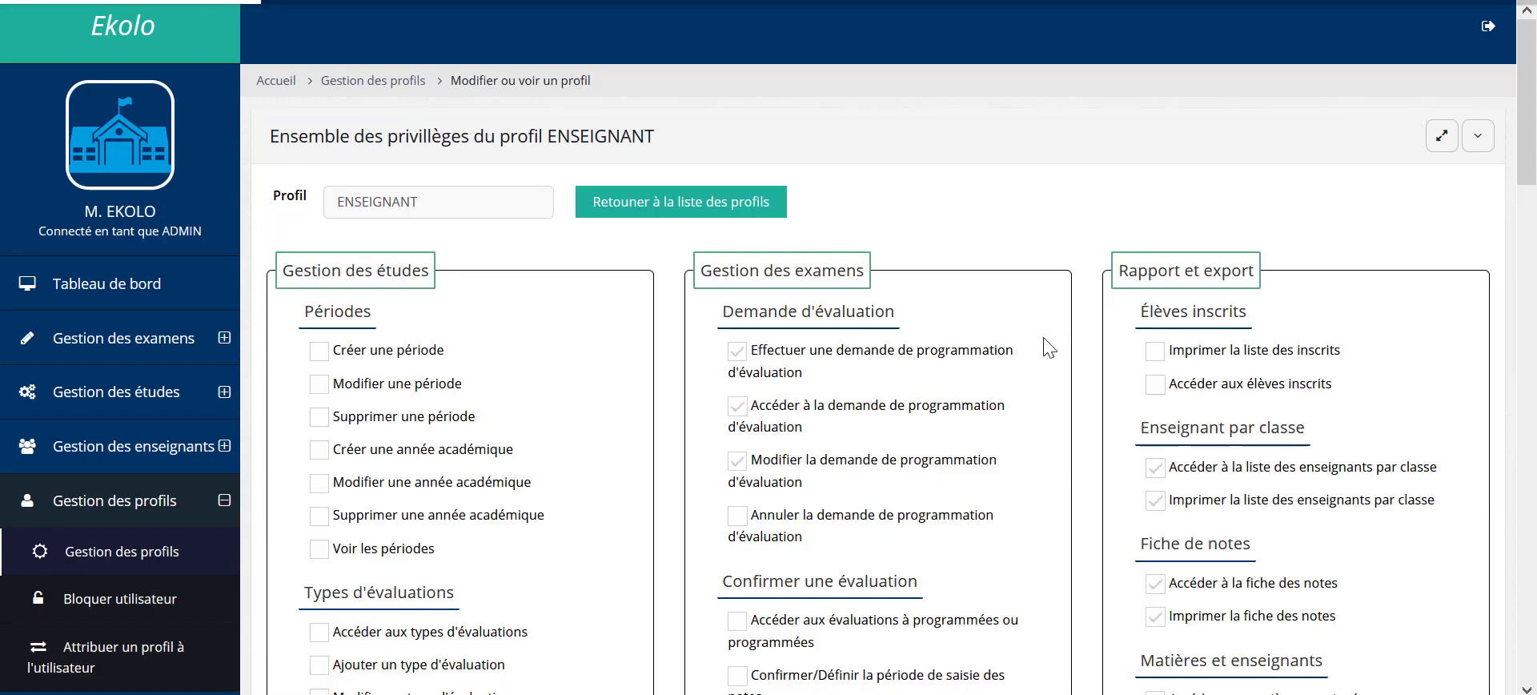
pyautogui.scroll(-1, 1046, 342)
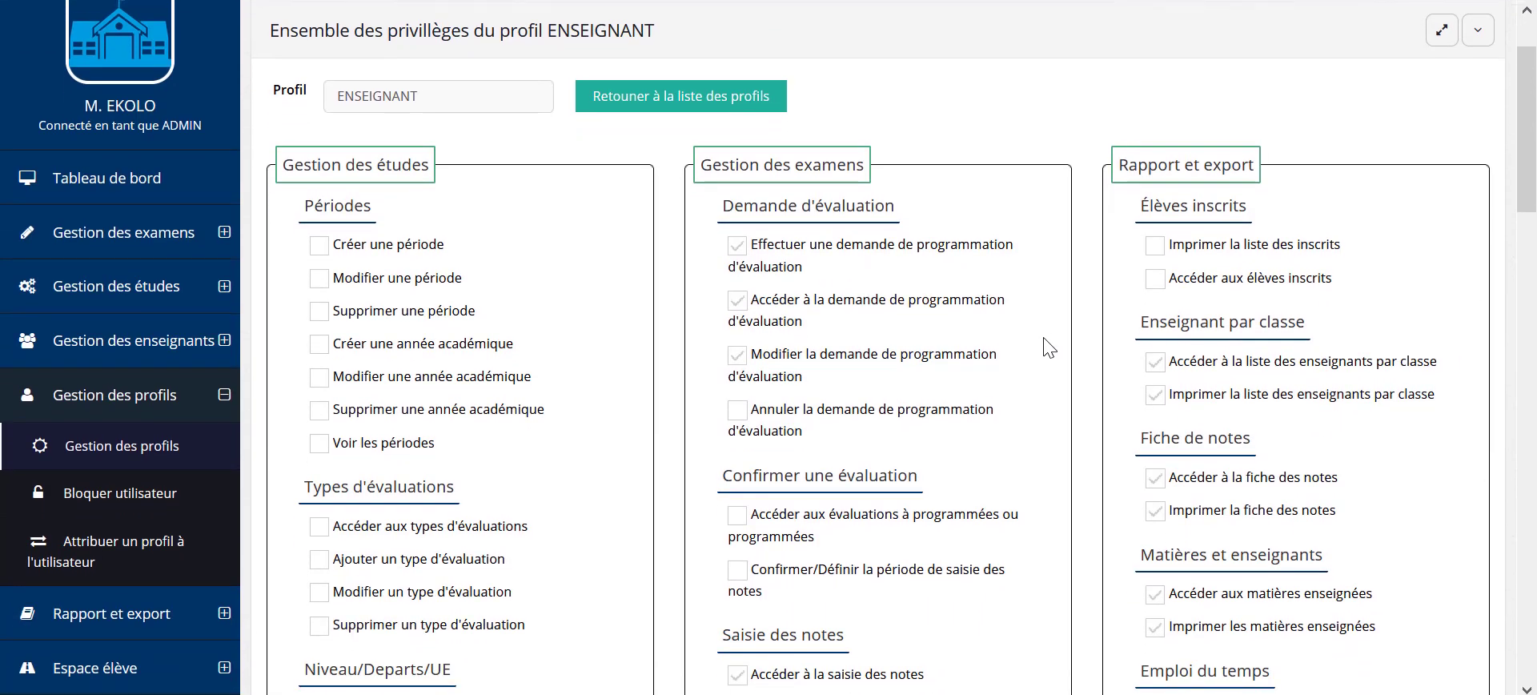
pyautogui.scroll(-1, 1049, 346)
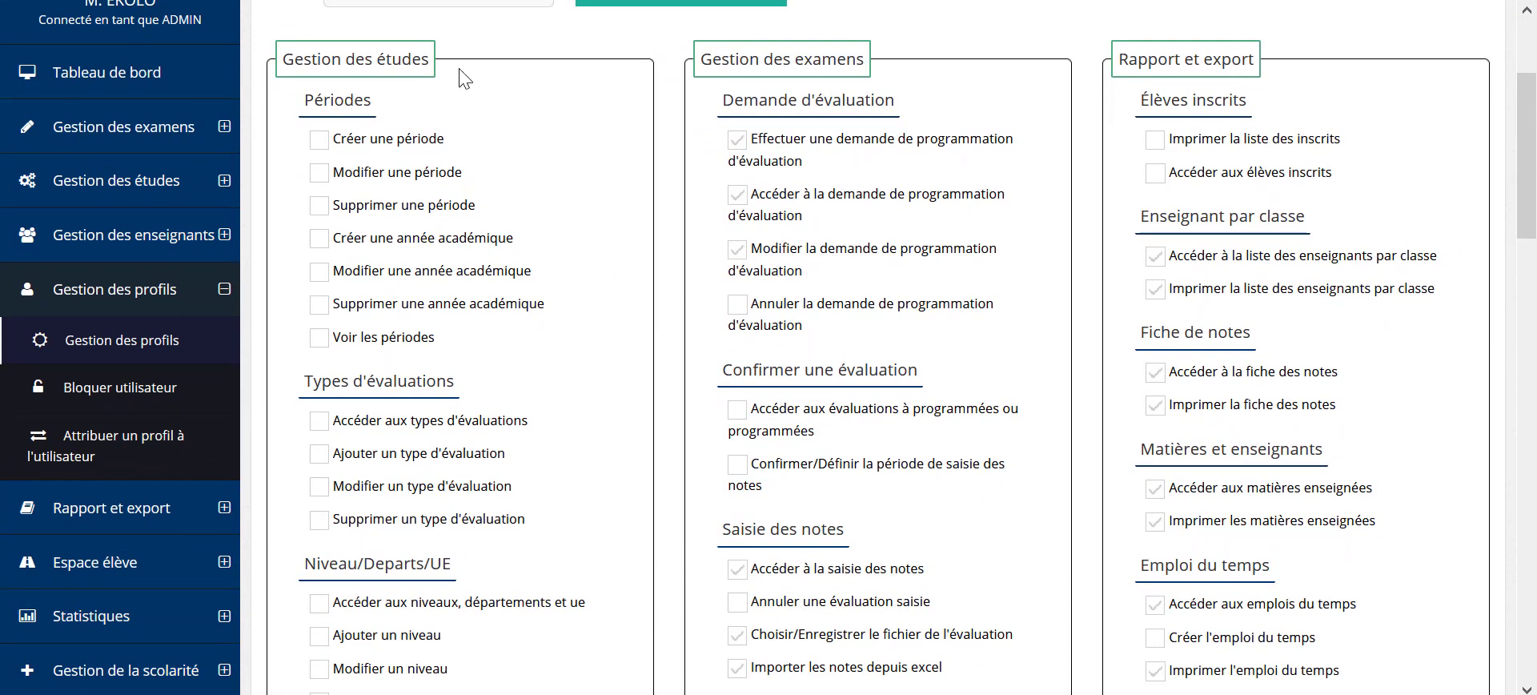
pyautogui.scroll(-1, 420, 365)
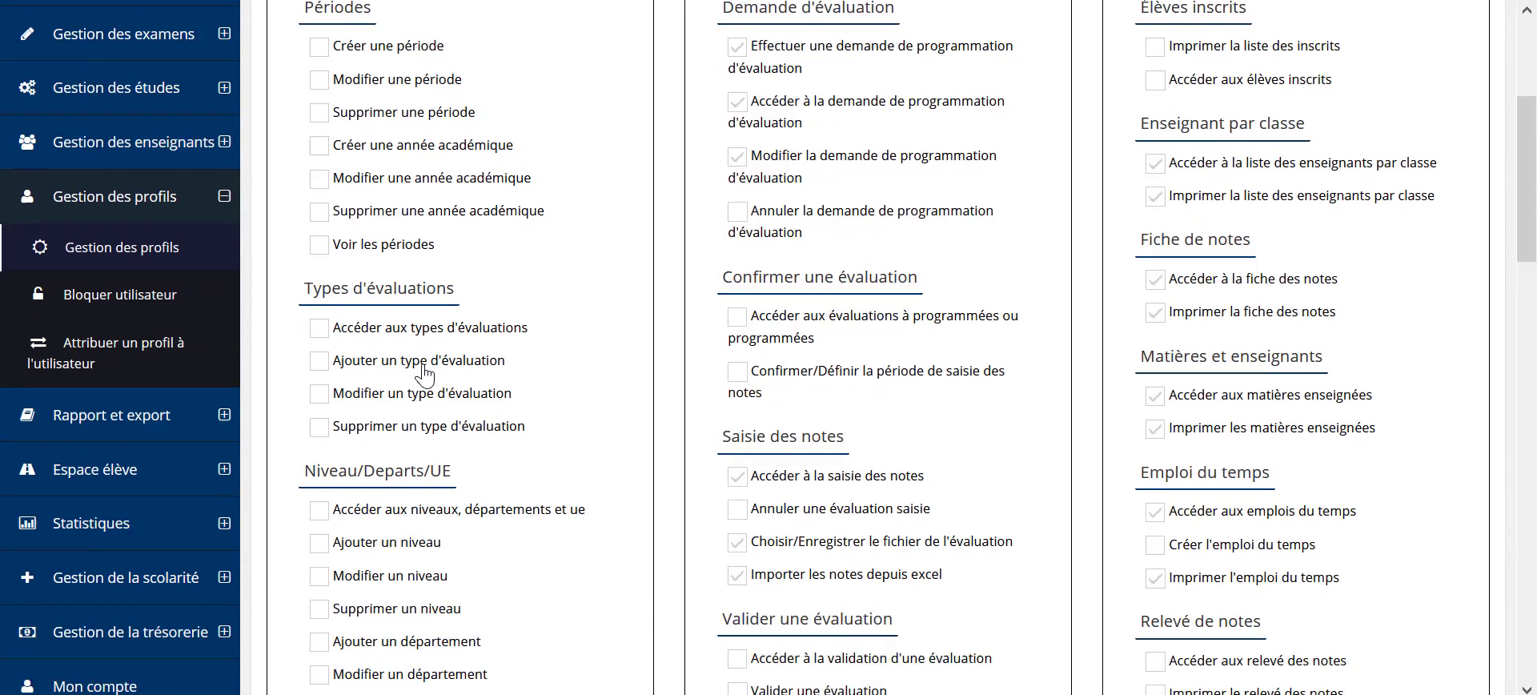
pyautogui.scroll(-6, 425, 373)
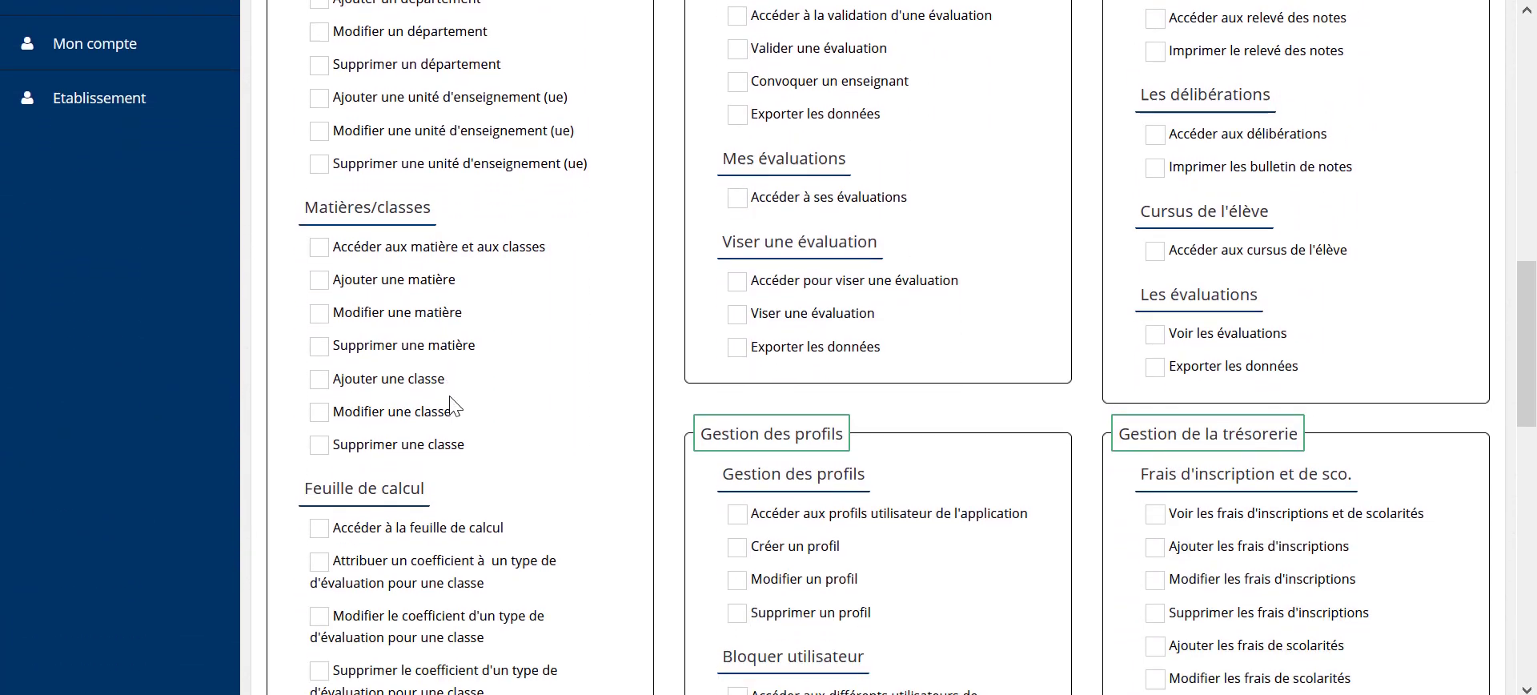
pyautogui.scroll(-4, 450, 407)
pyautogui.scroll(10, 452, 409)
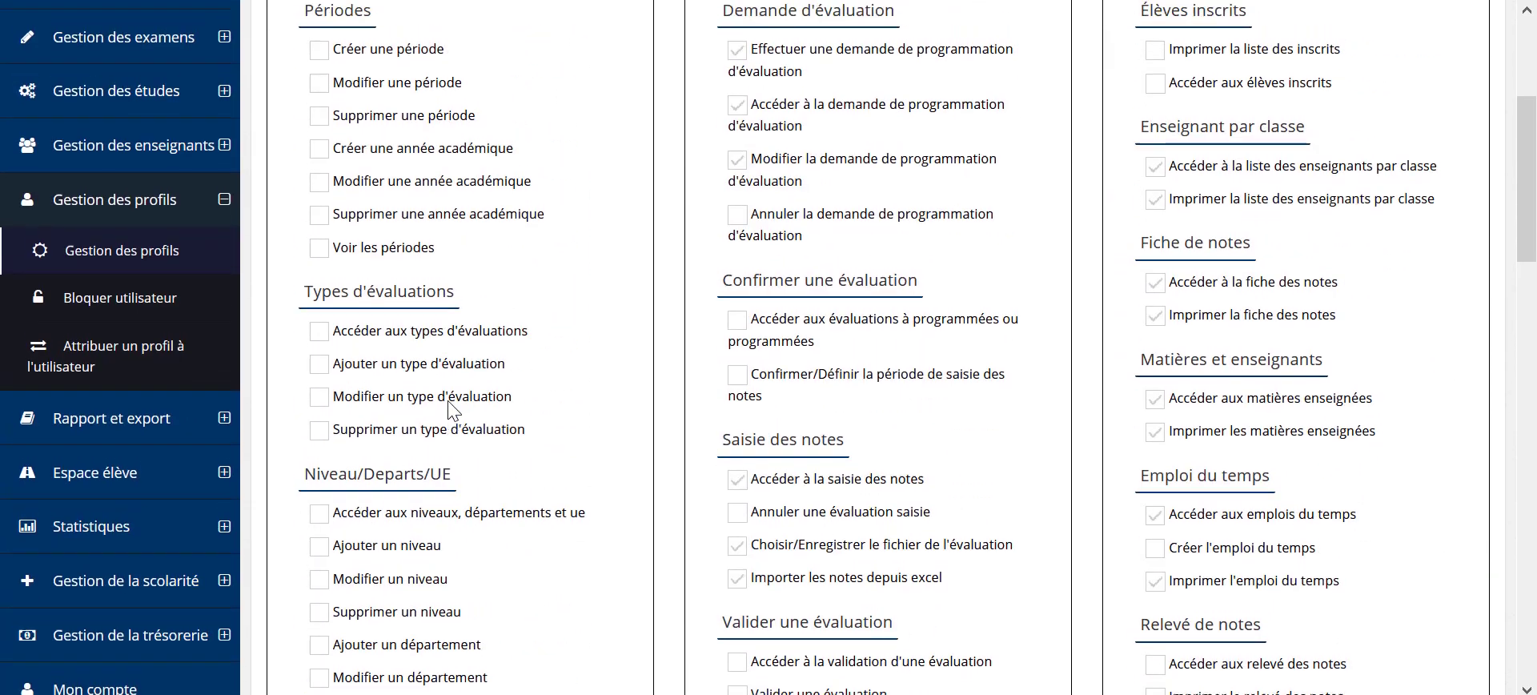
pyautogui.scroll(4, 452, 409)
pyautogui.scroll(-1, 917, 344)
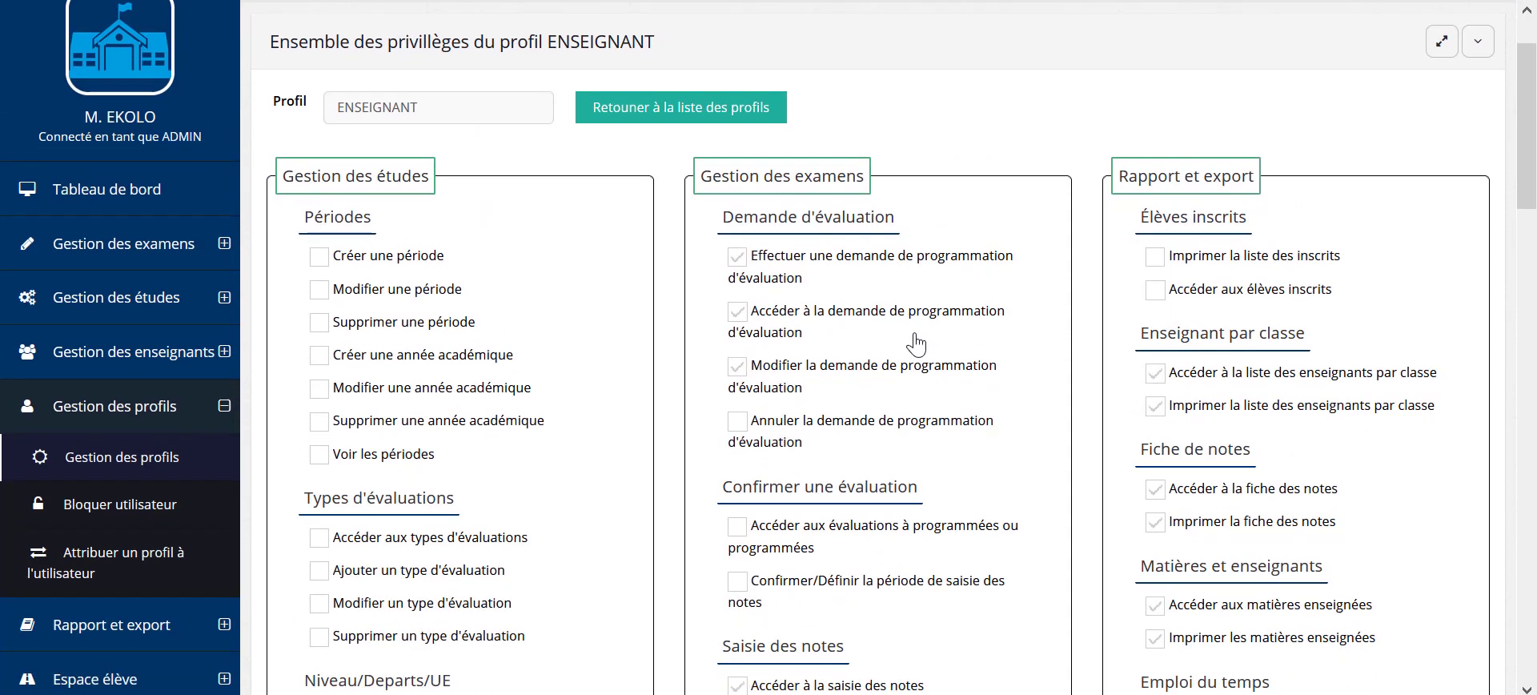
pyautogui.scroll(-2, 817, 337)
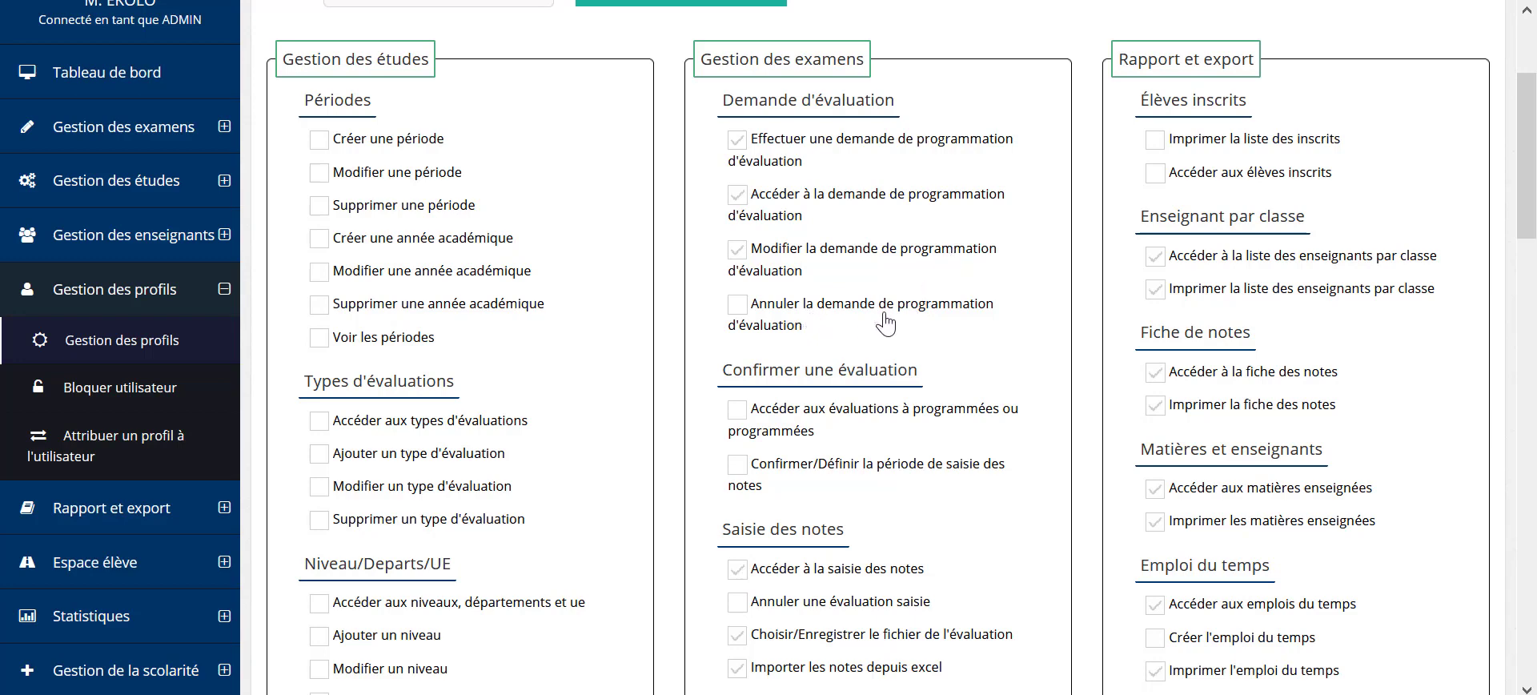
pyautogui.scroll(-4, 933, 316)
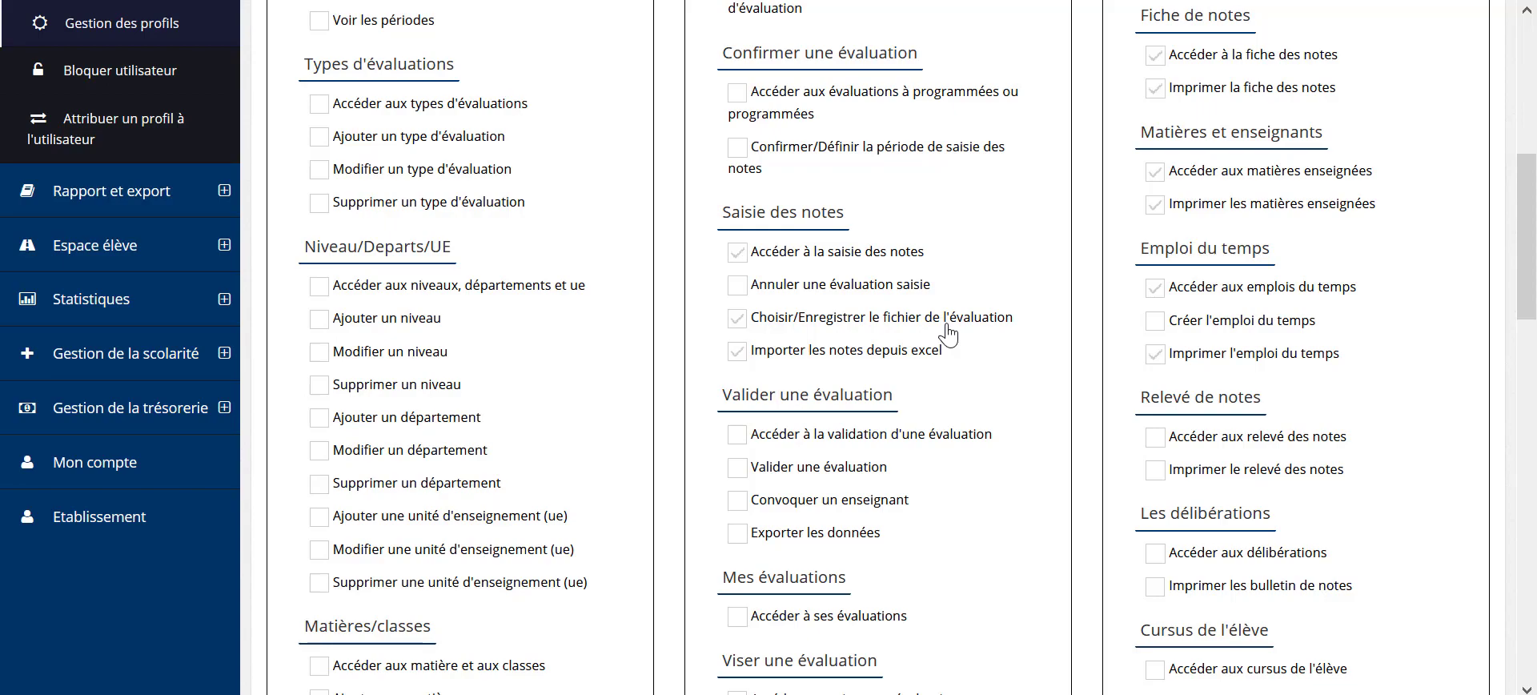
# Step: Tick 'Imprimer les matières enseignées' in the profile's permissions
pyautogui.scroll(-5, 828, 330)
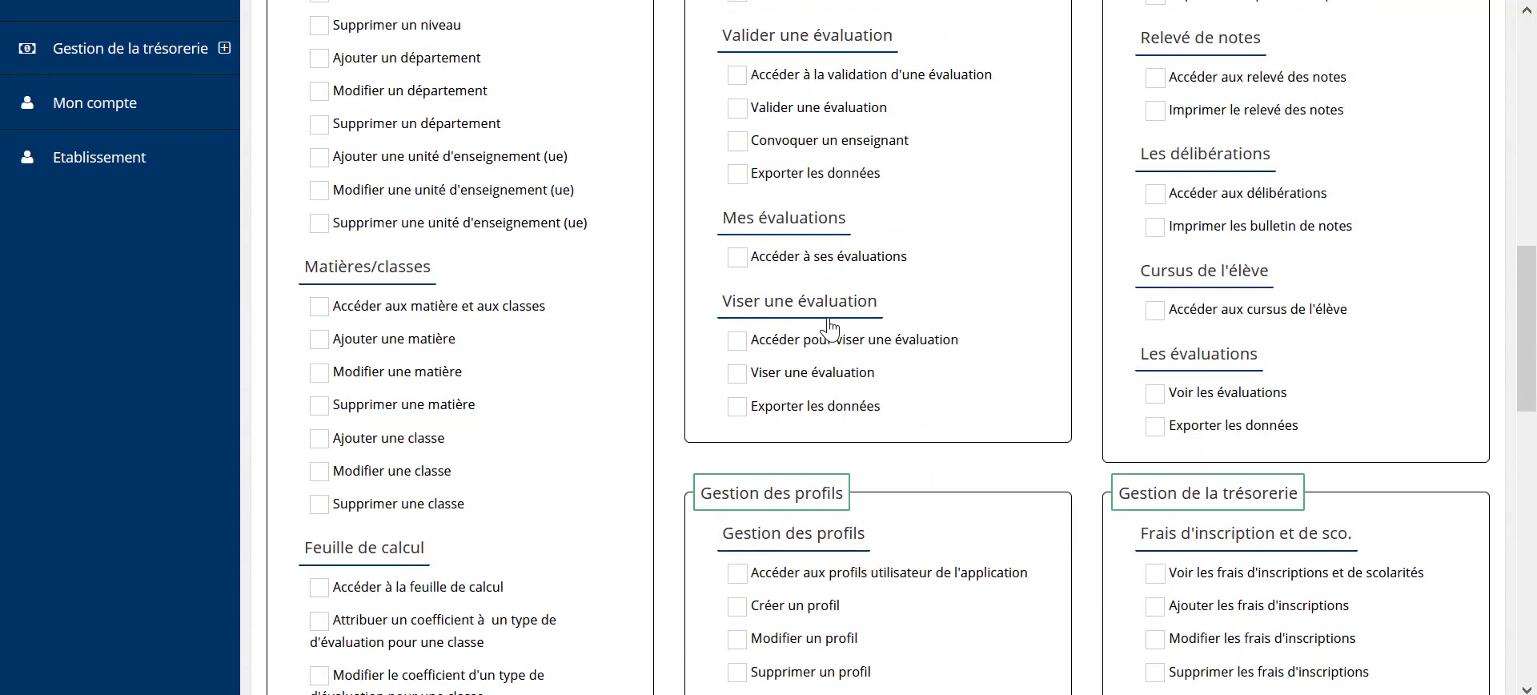
pyautogui.scroll(-15, 829, 327)
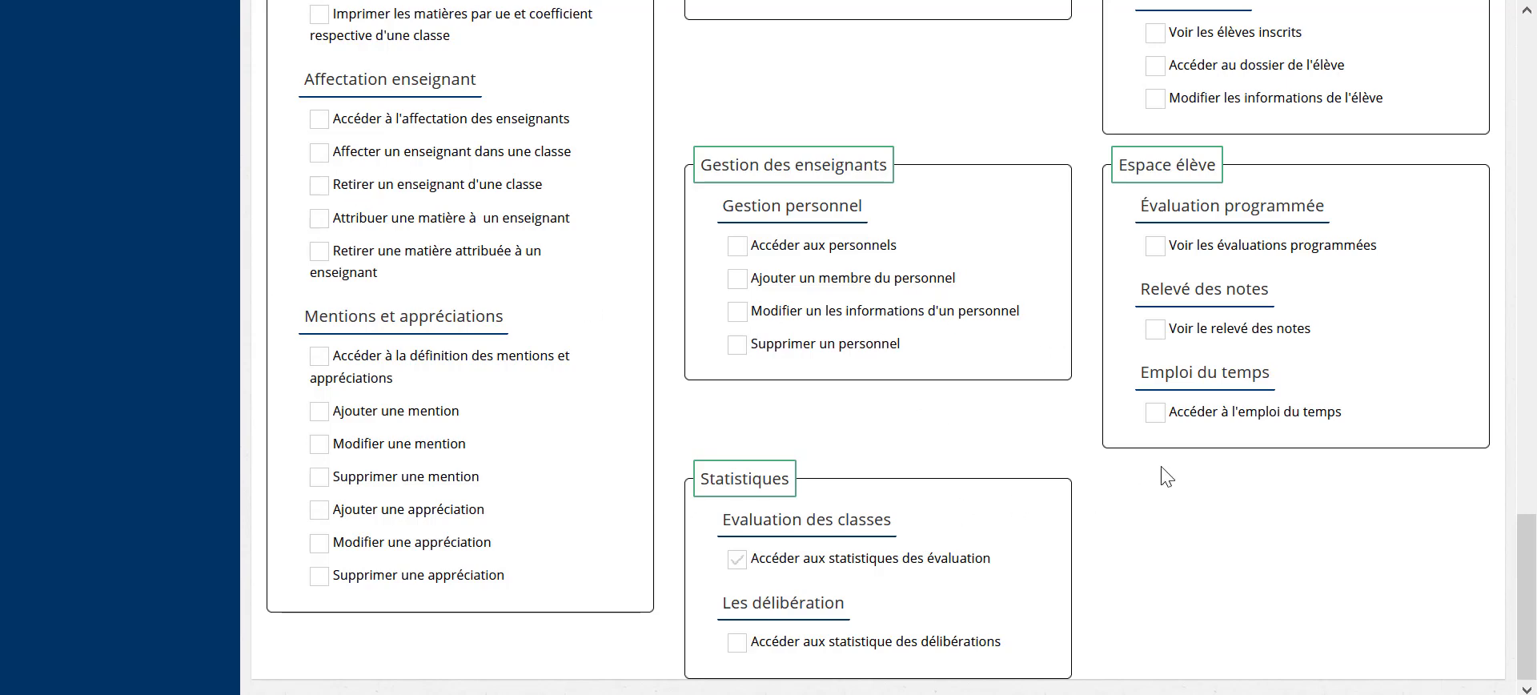
pyautogui.scroll(3, 1166, 478)
pyautogui.scroll(8, 1153, 335)
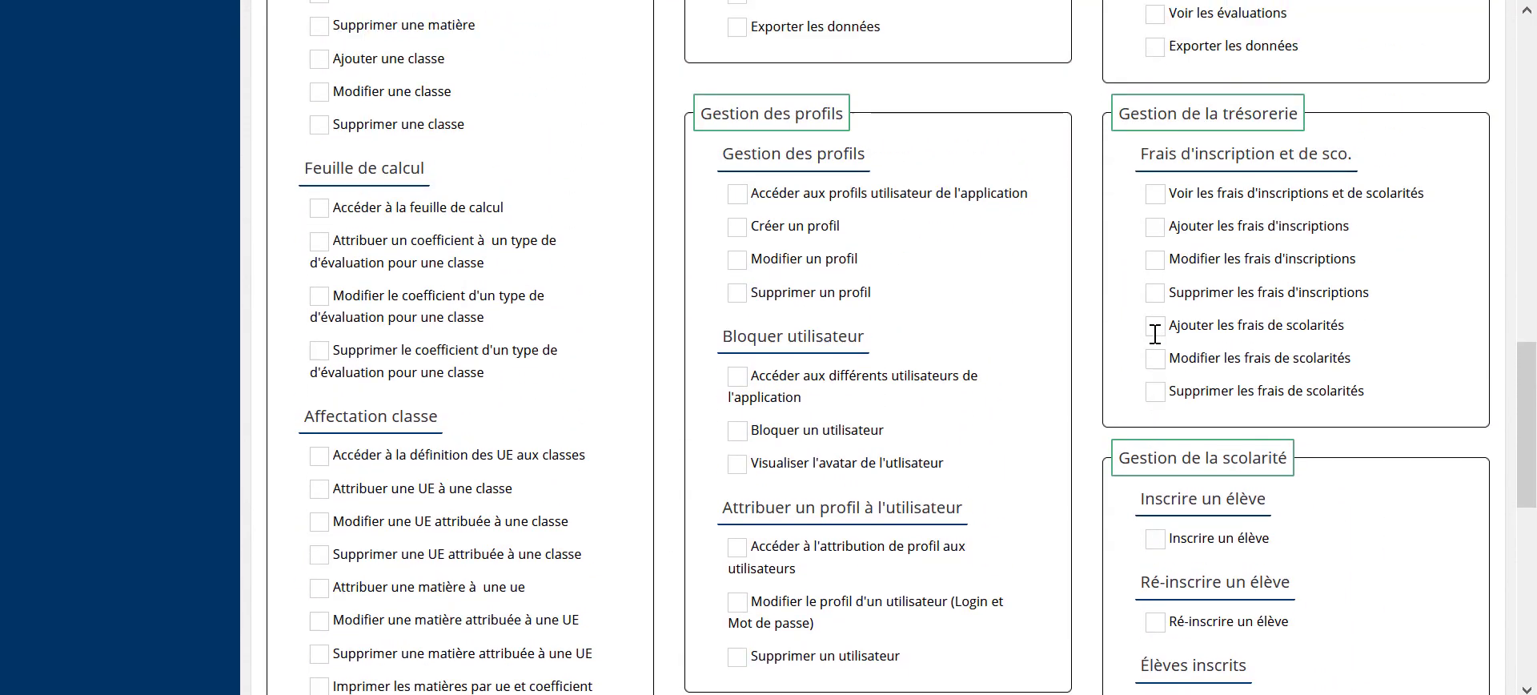
pyautogui.scroll(5, 1127, 344)
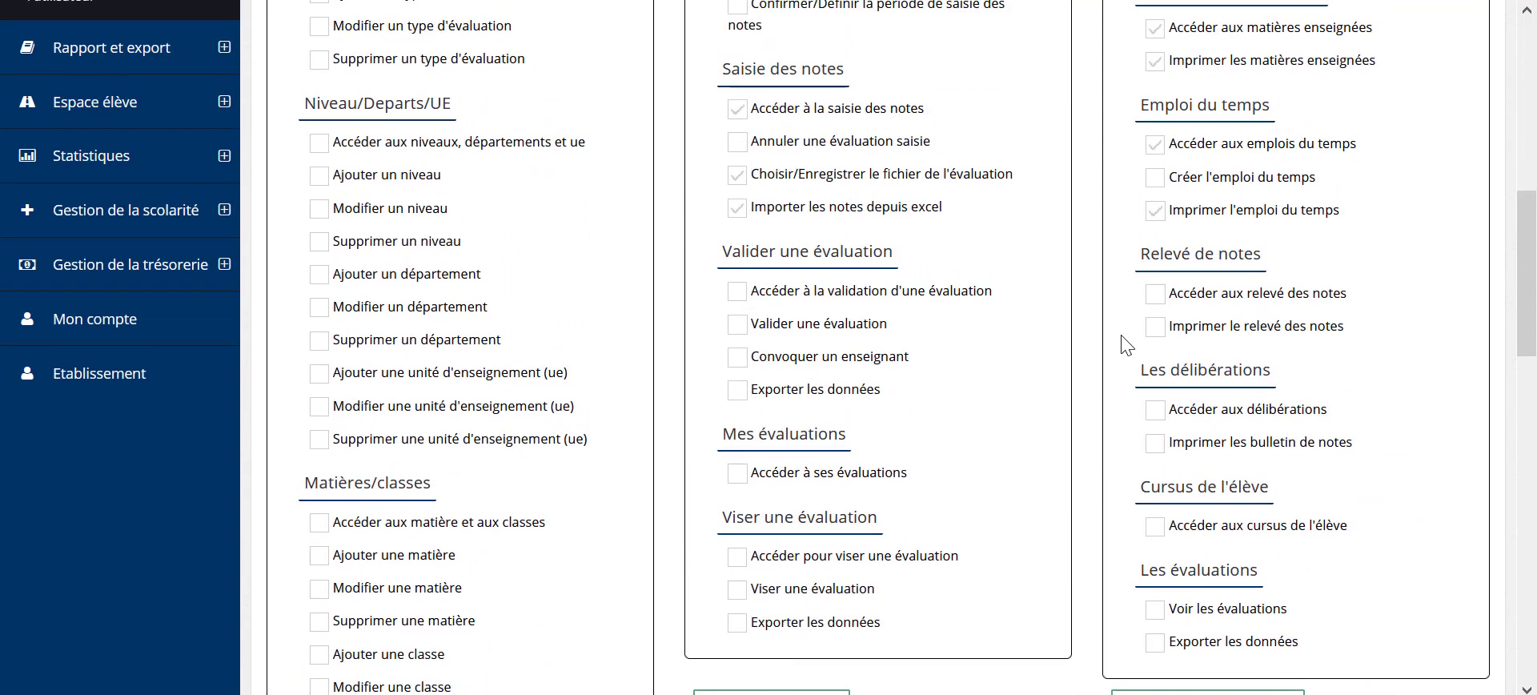
pyautogui.scroll(4, 1144, 332)
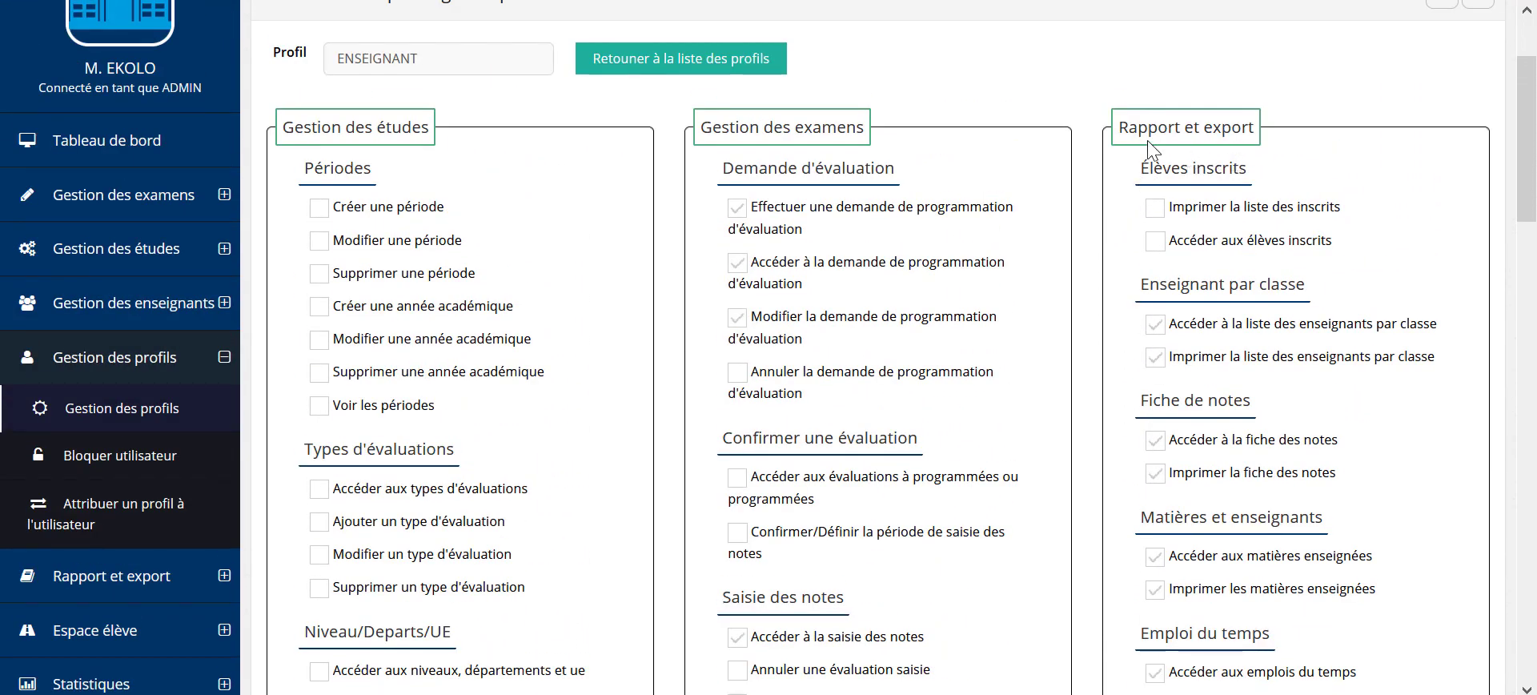
pyautogui.scroll(-1, 1127, 308)
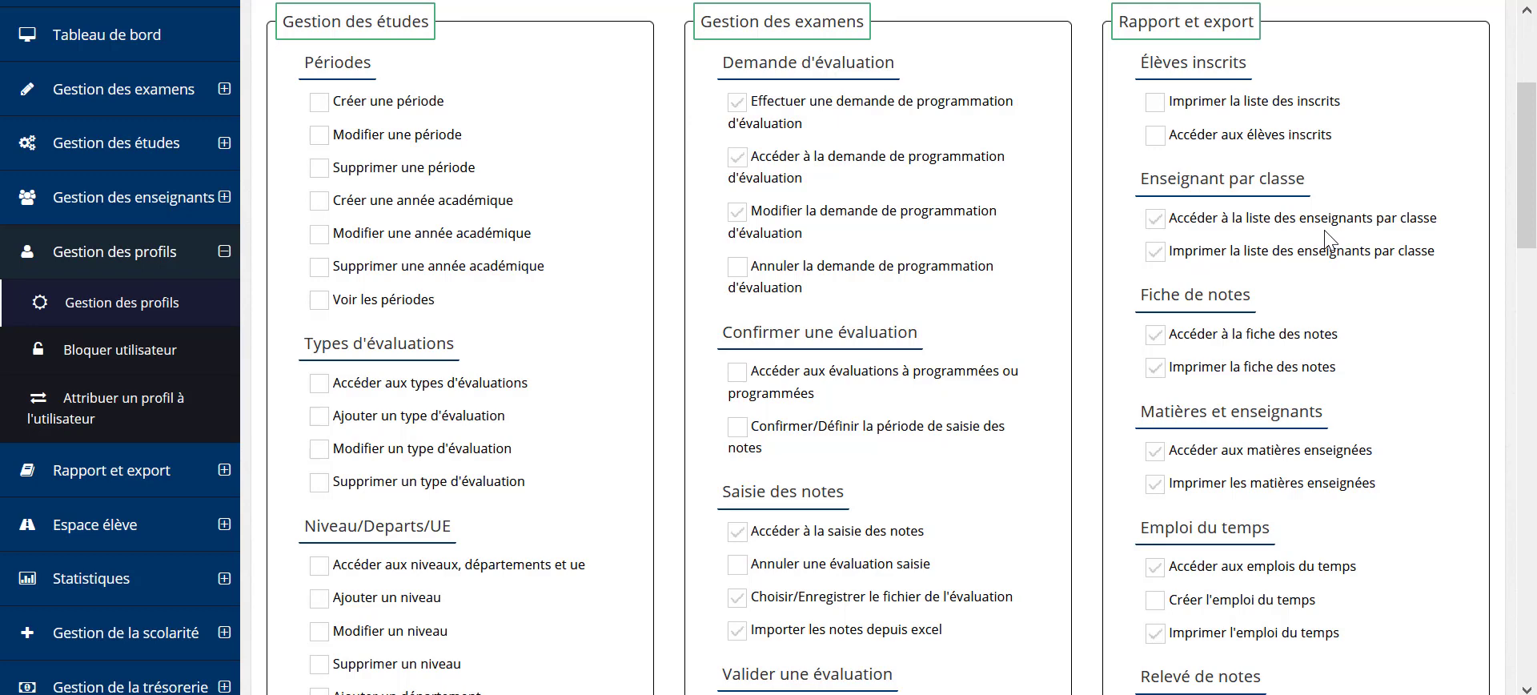
pyautogui.scroll(-1, 1417, 312)
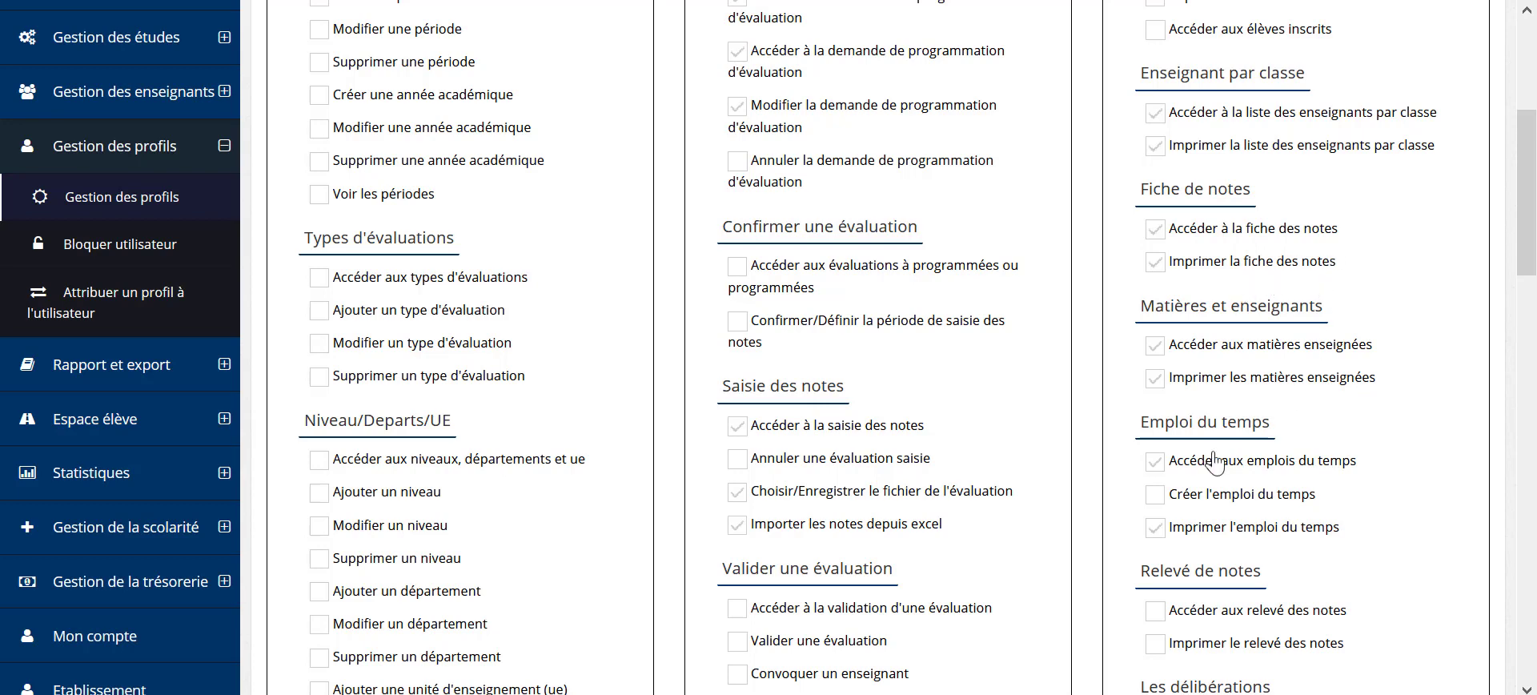
pyautogui.click(1156, 376)
# Step: Review the remaining permissions and go to 'Attribuer un profil à l'utilisateur'
pyautogui.scroll(-3, 1290, 400)
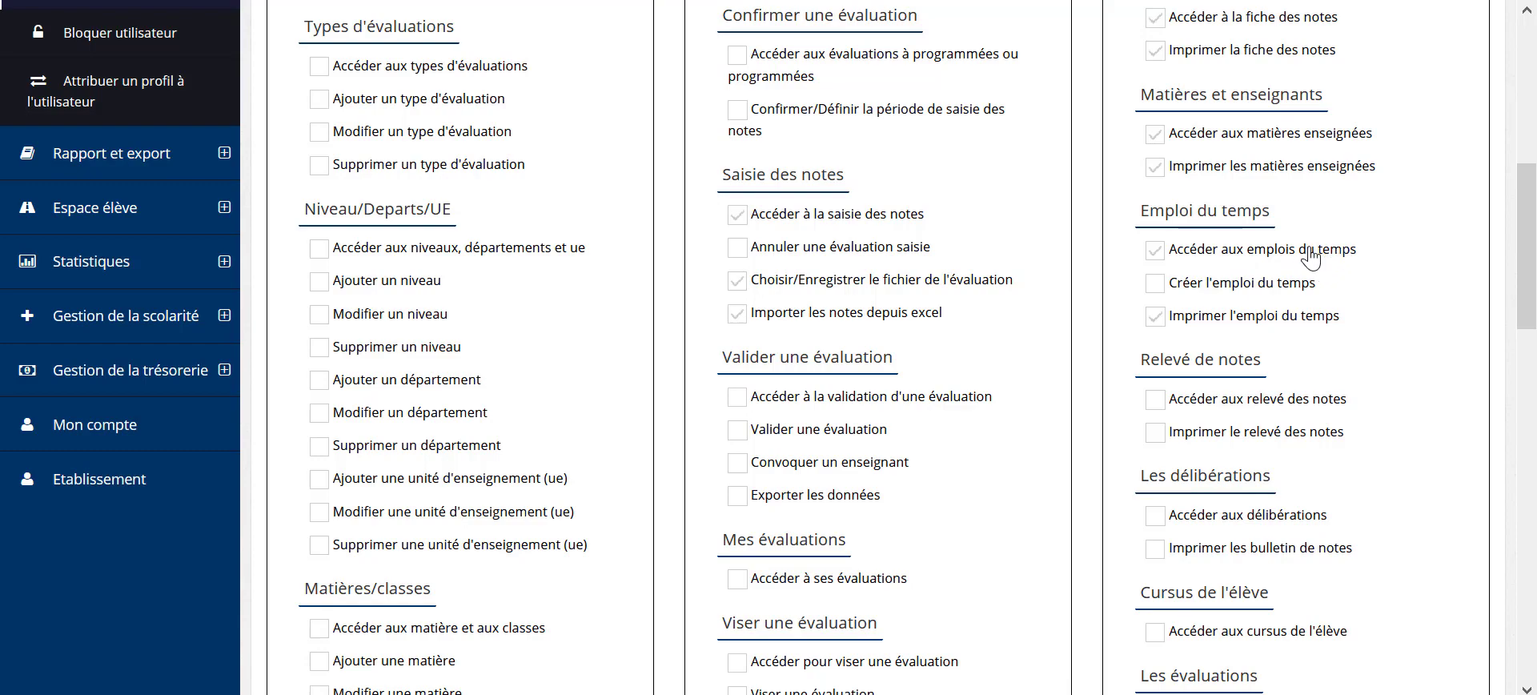
pyautogui.scroll(-10, 1289, 308)
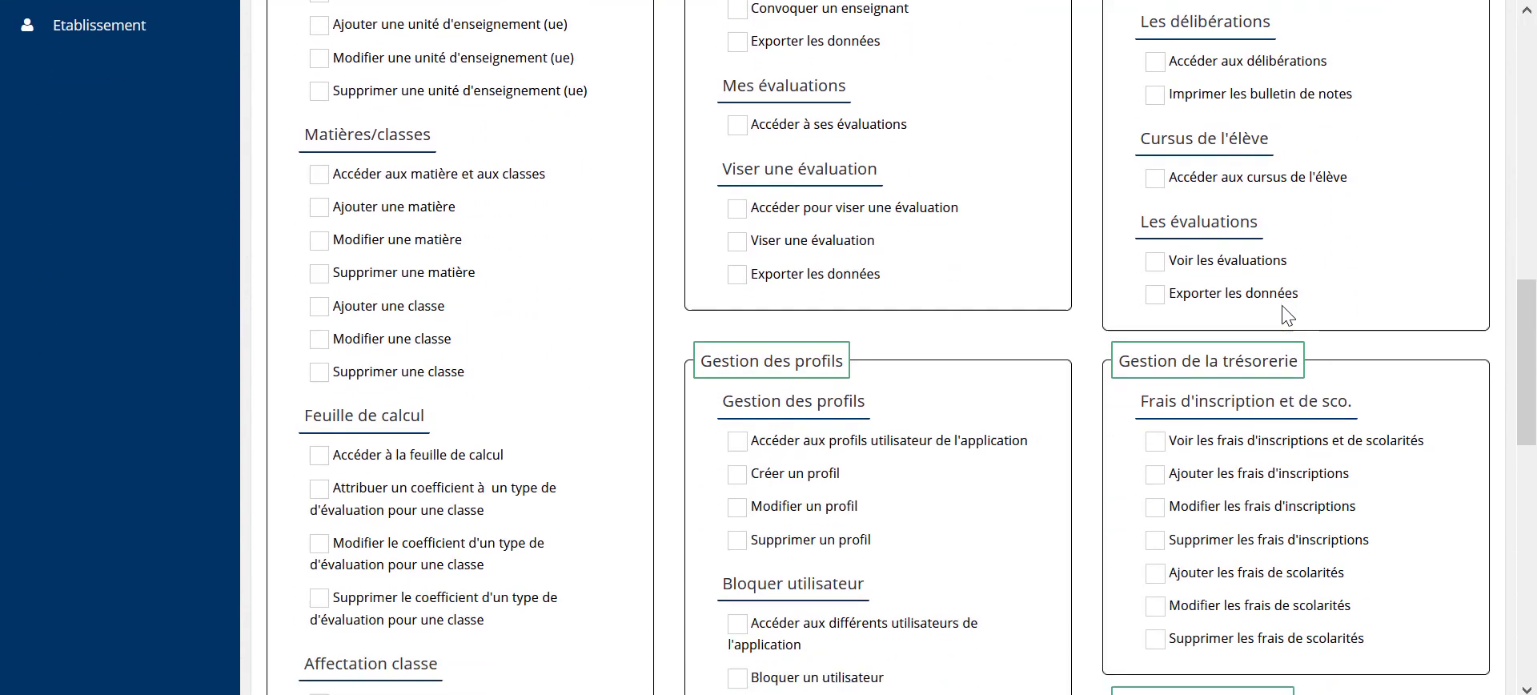
pyautogui.scroll(-2, 1283, 312)
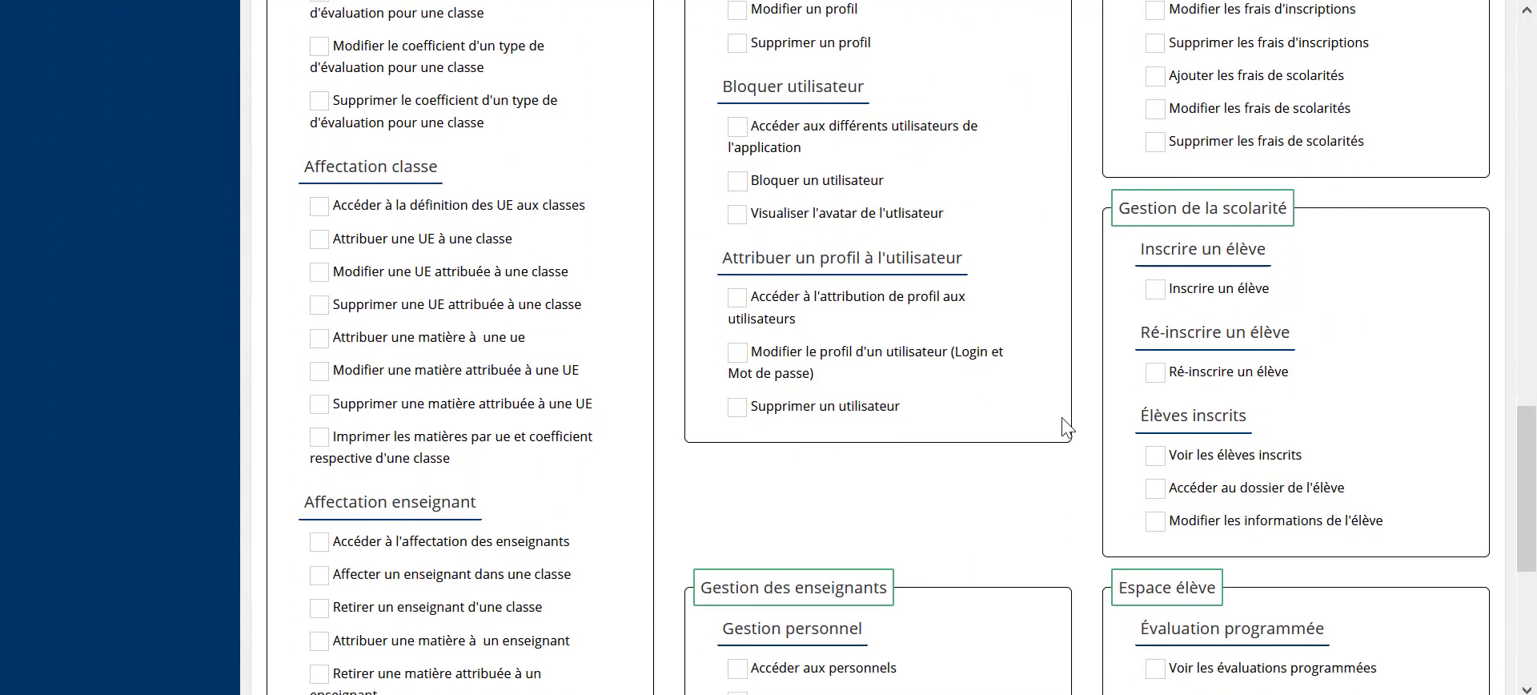
pyautogui.scroll(-5, 1070, 420)
pyautogui.scroll(20, 681, 488)
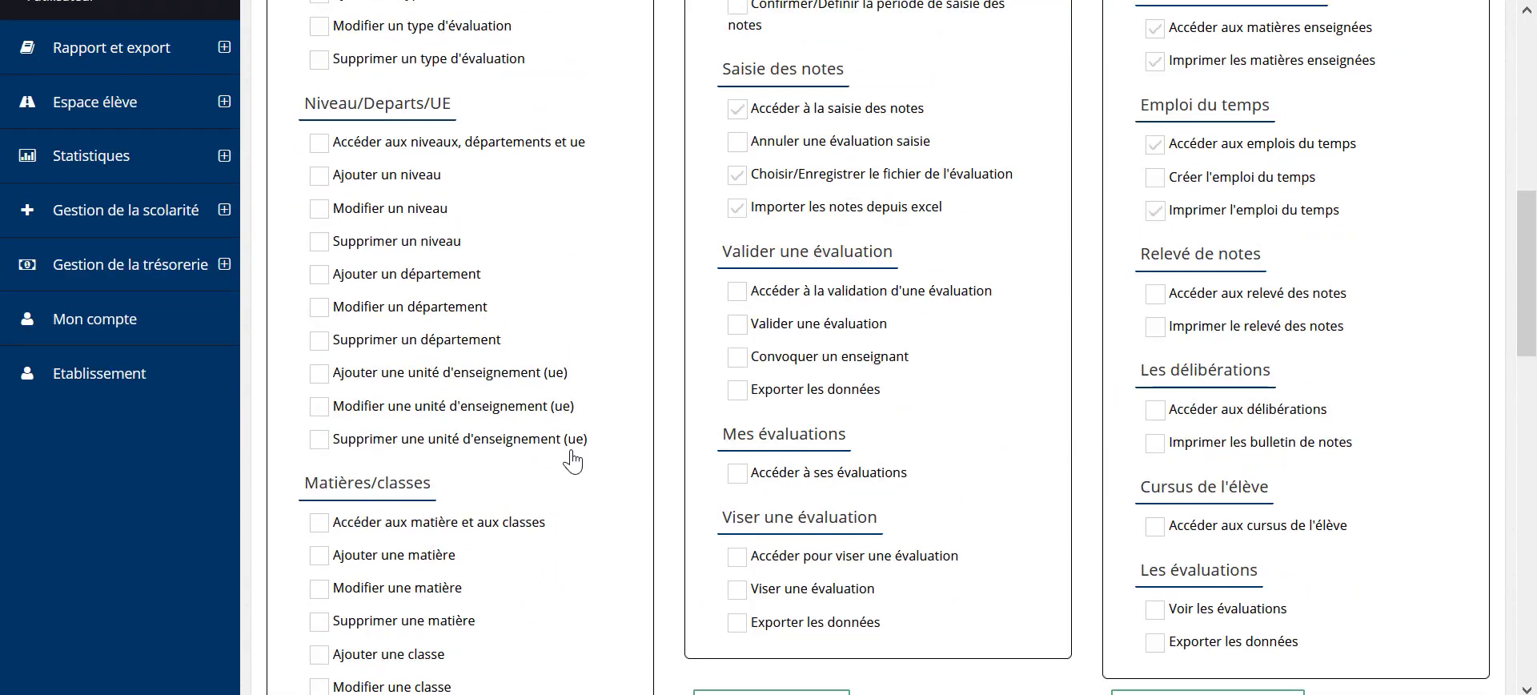
pyautogui.scroll(-1, 567, 440)
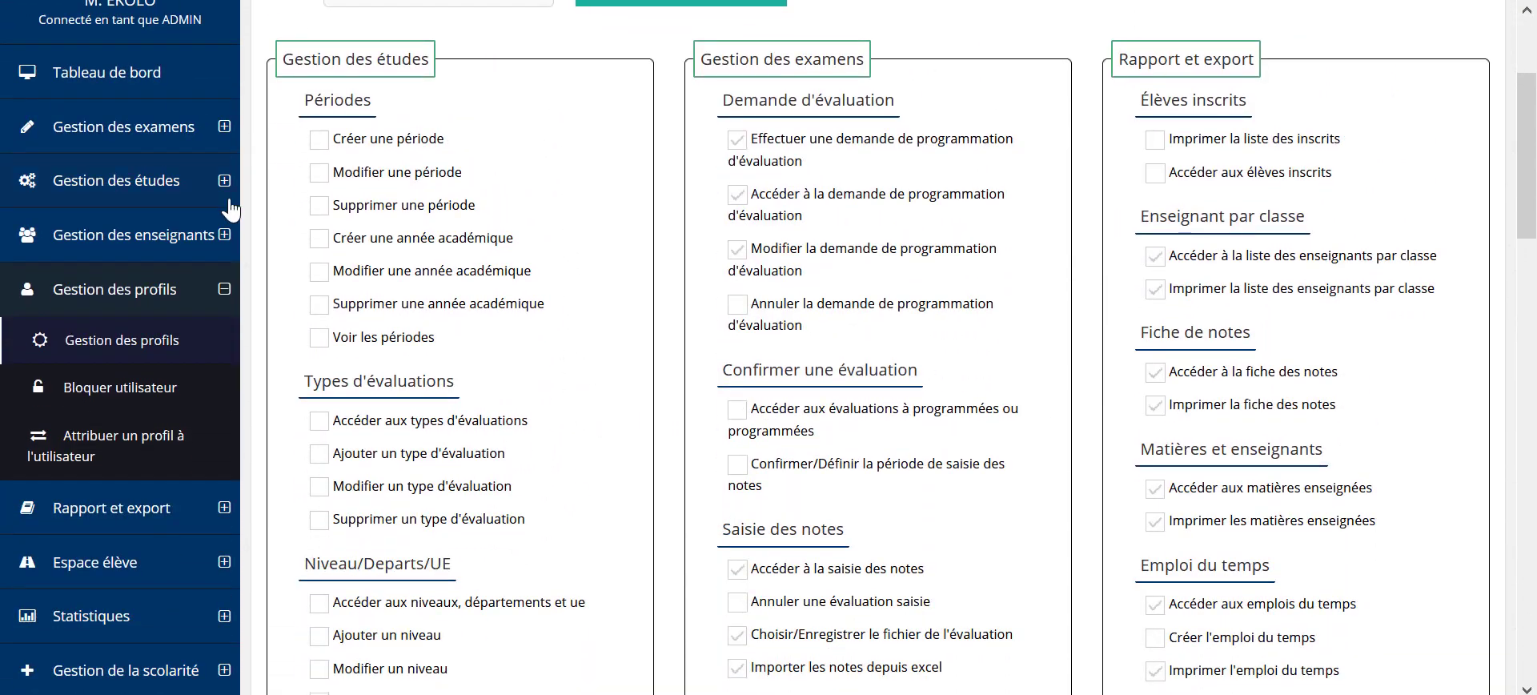
pyautogui.click(120, 346)
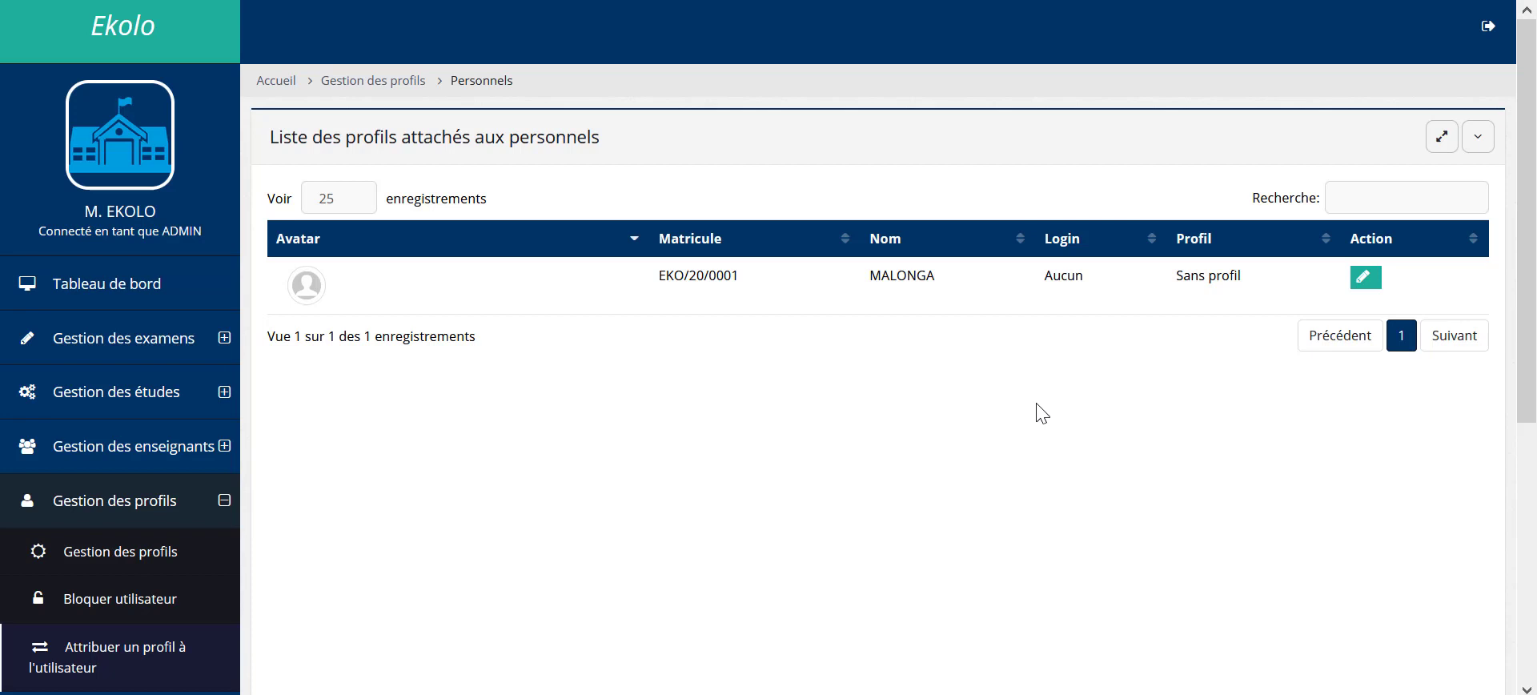
# Step: Give the staff member a login, the ENSEIGNANT profile and a generated password, then save
pyautogui.click(1362, 282)
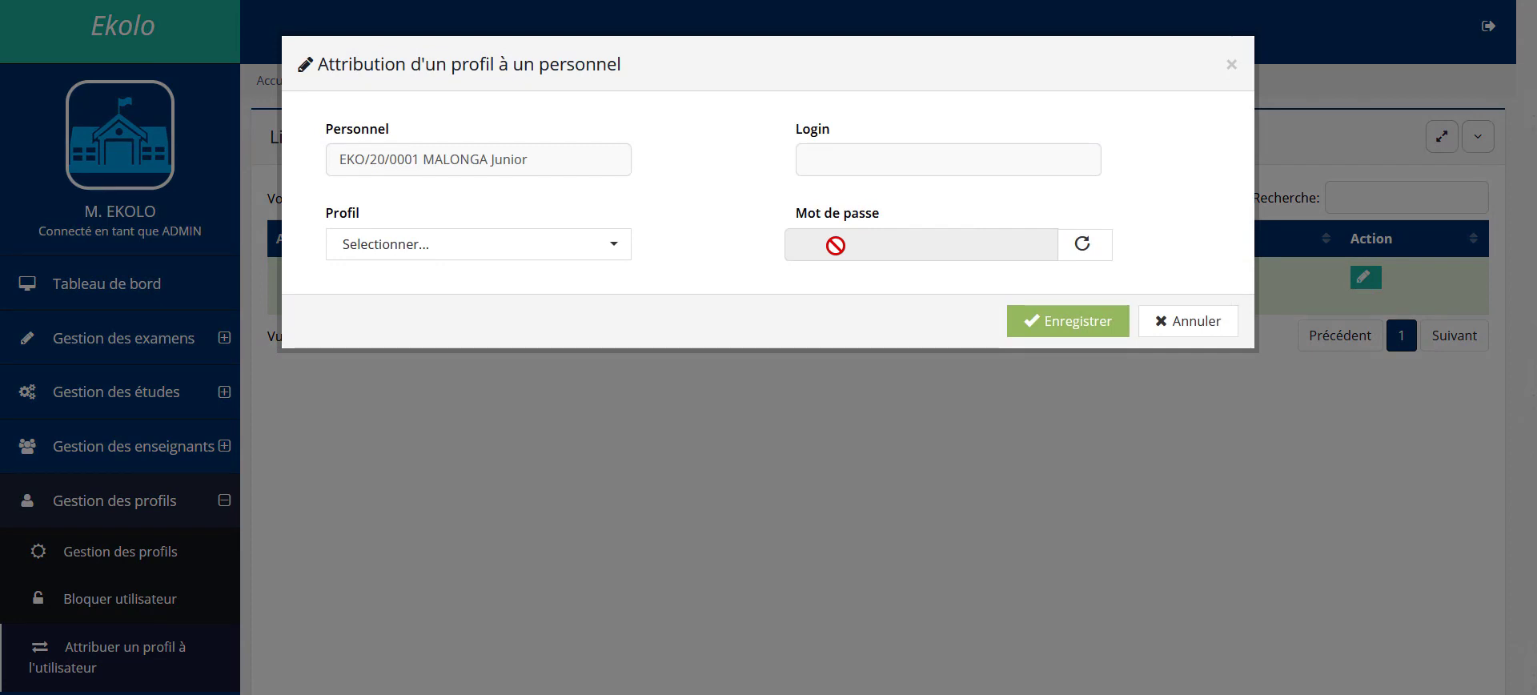
pyautogui.click(878, 156)
pyautogui.write('junior')
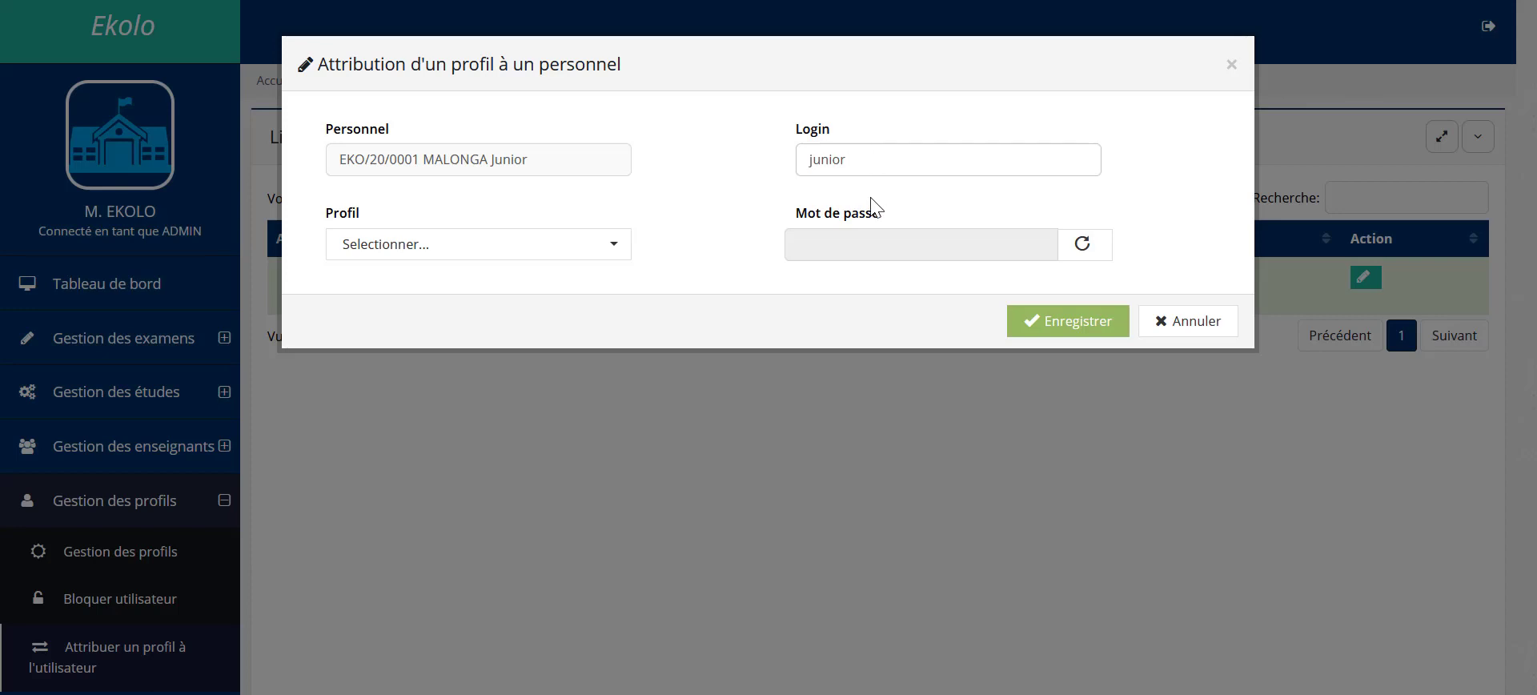
pyautogui.click(596, 255)
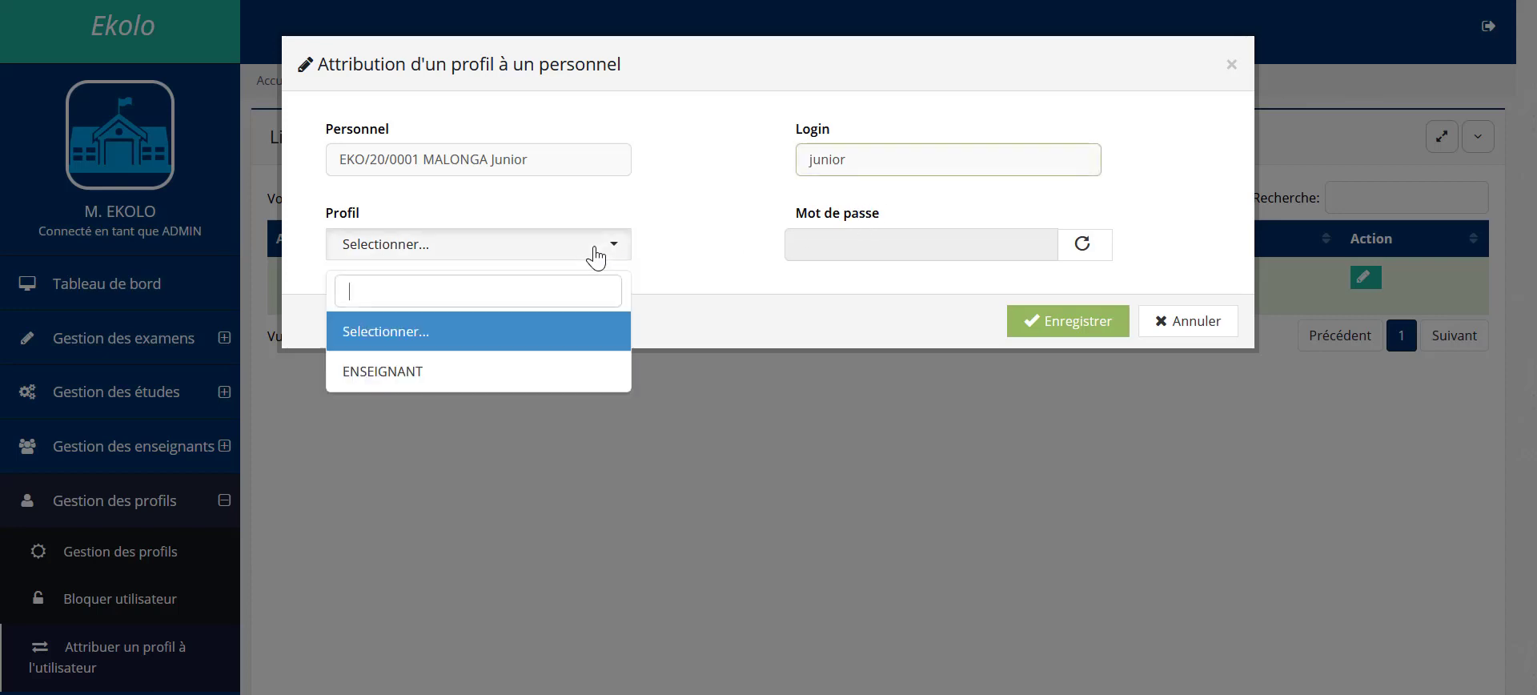
pyautogui.click(470, 366)
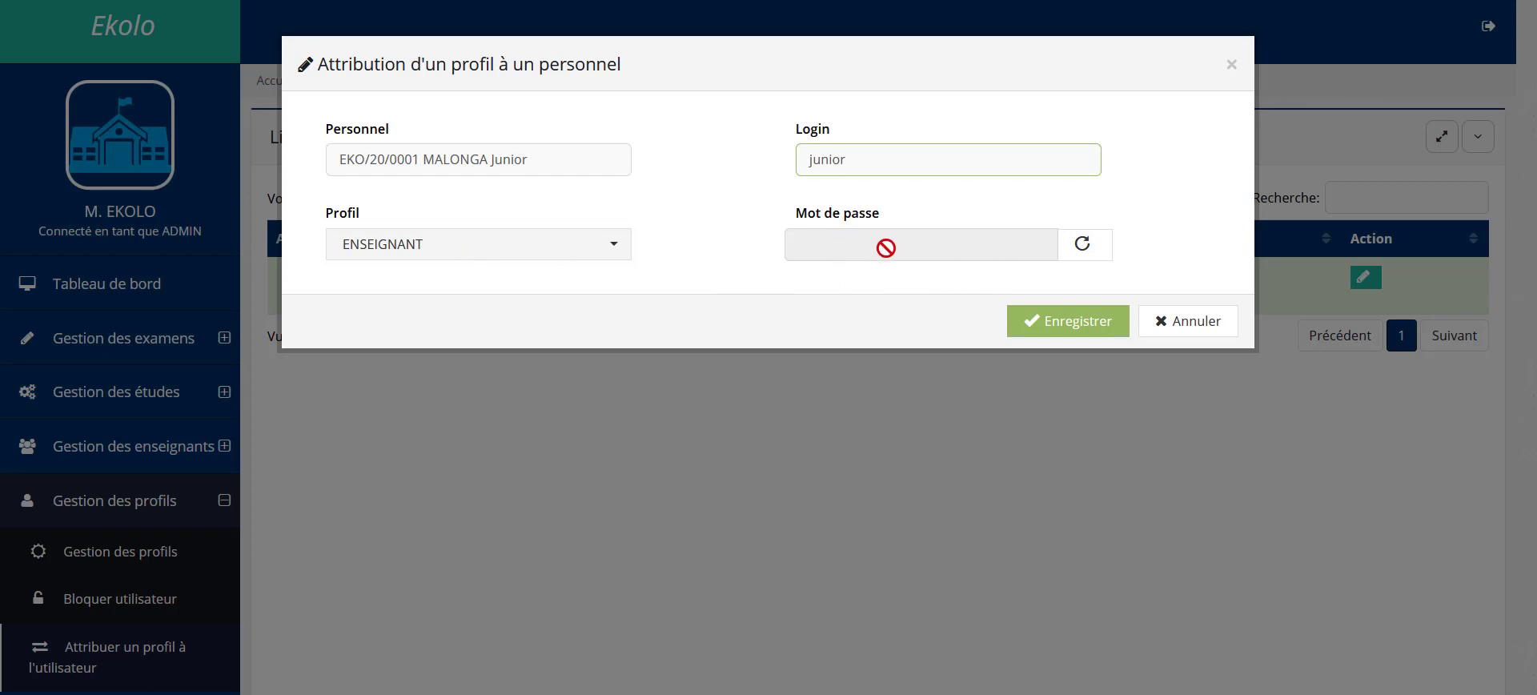
pyautogui.click(1084, 245)
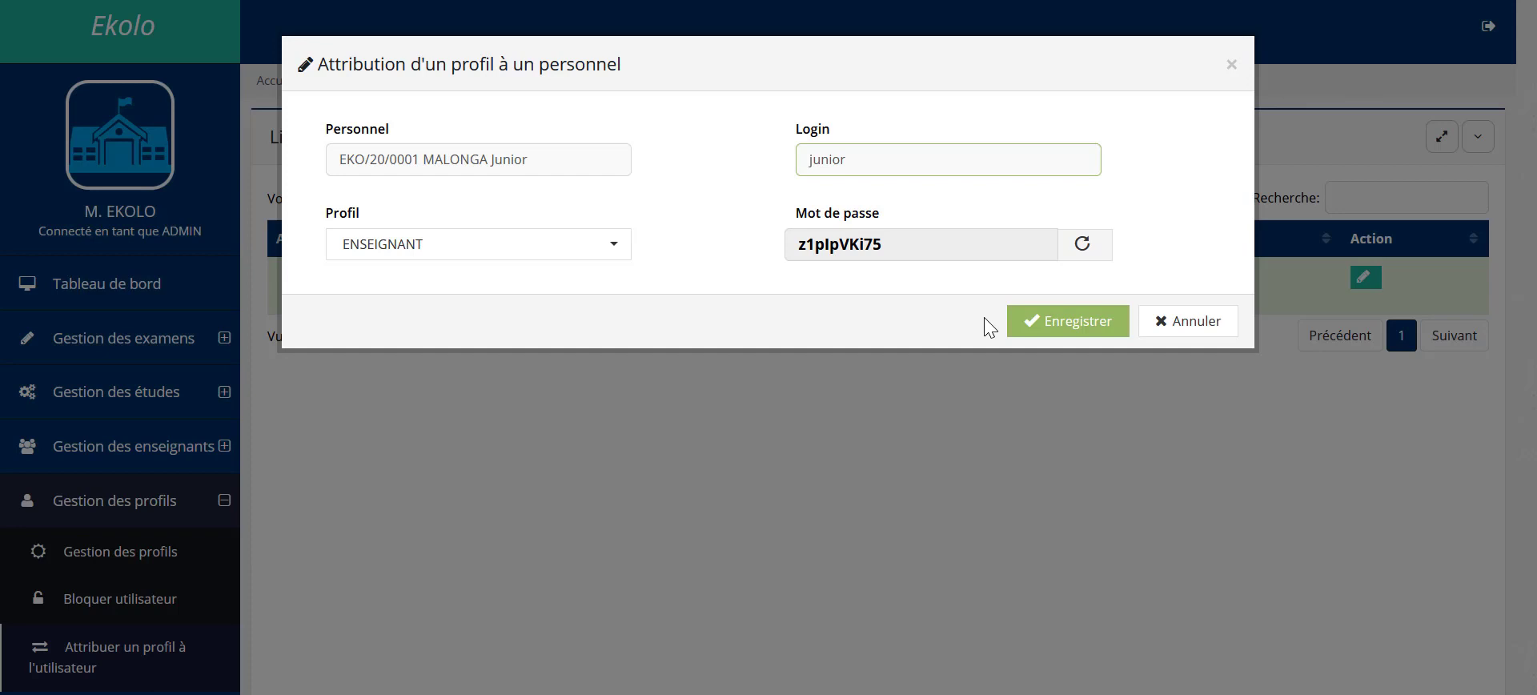
pyautogui.click(1033, 332)
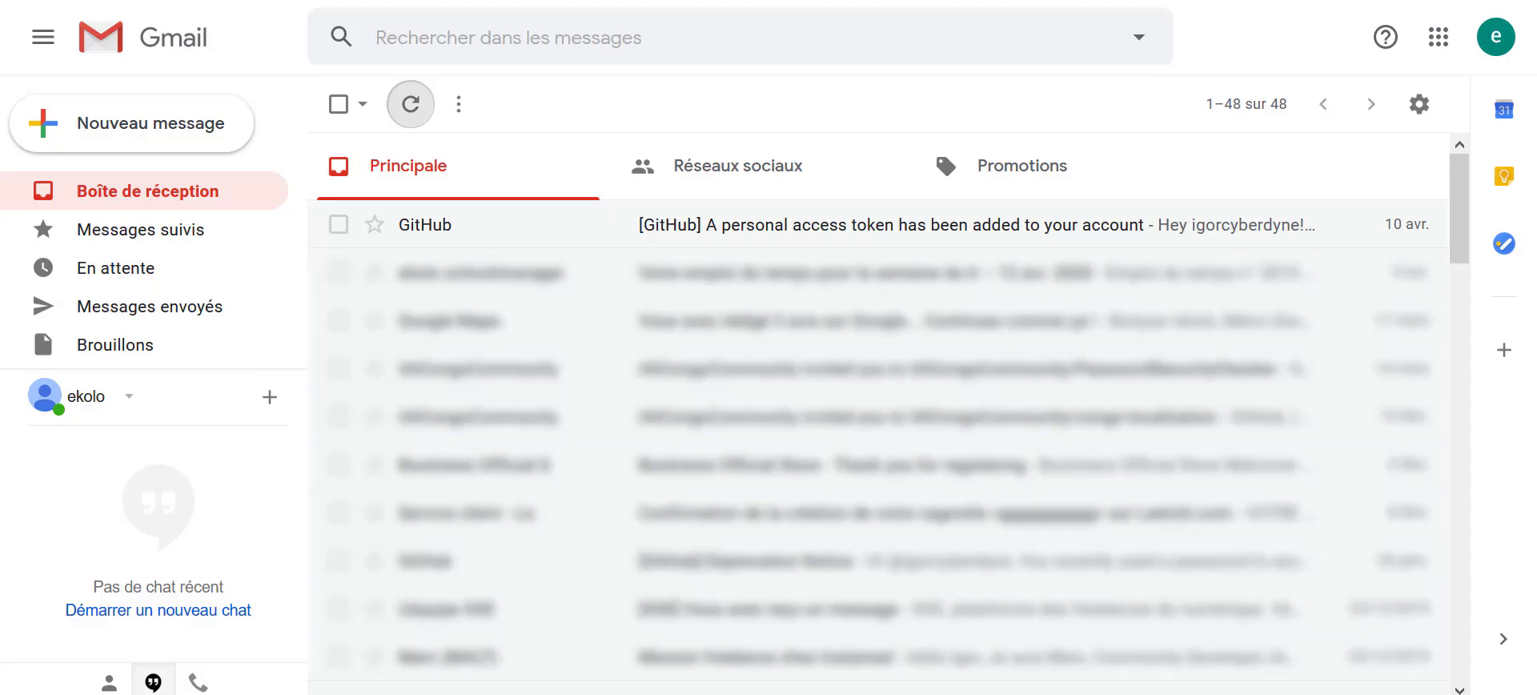
# Step: Refresh the Gmail inbox and open the new 'MISE A JOUR : Données de connexion' email
pyautogui.click(412, 104)
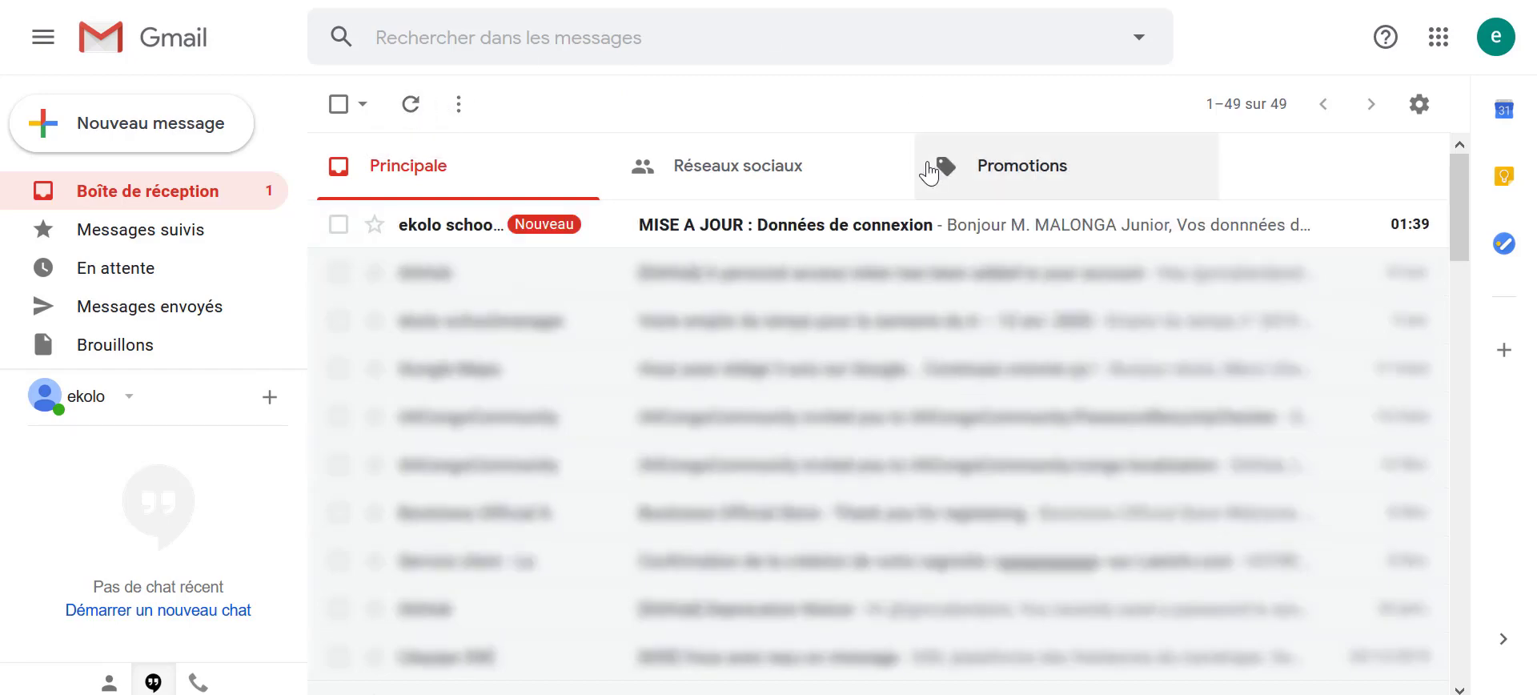
pyautogui.click(810, 225)
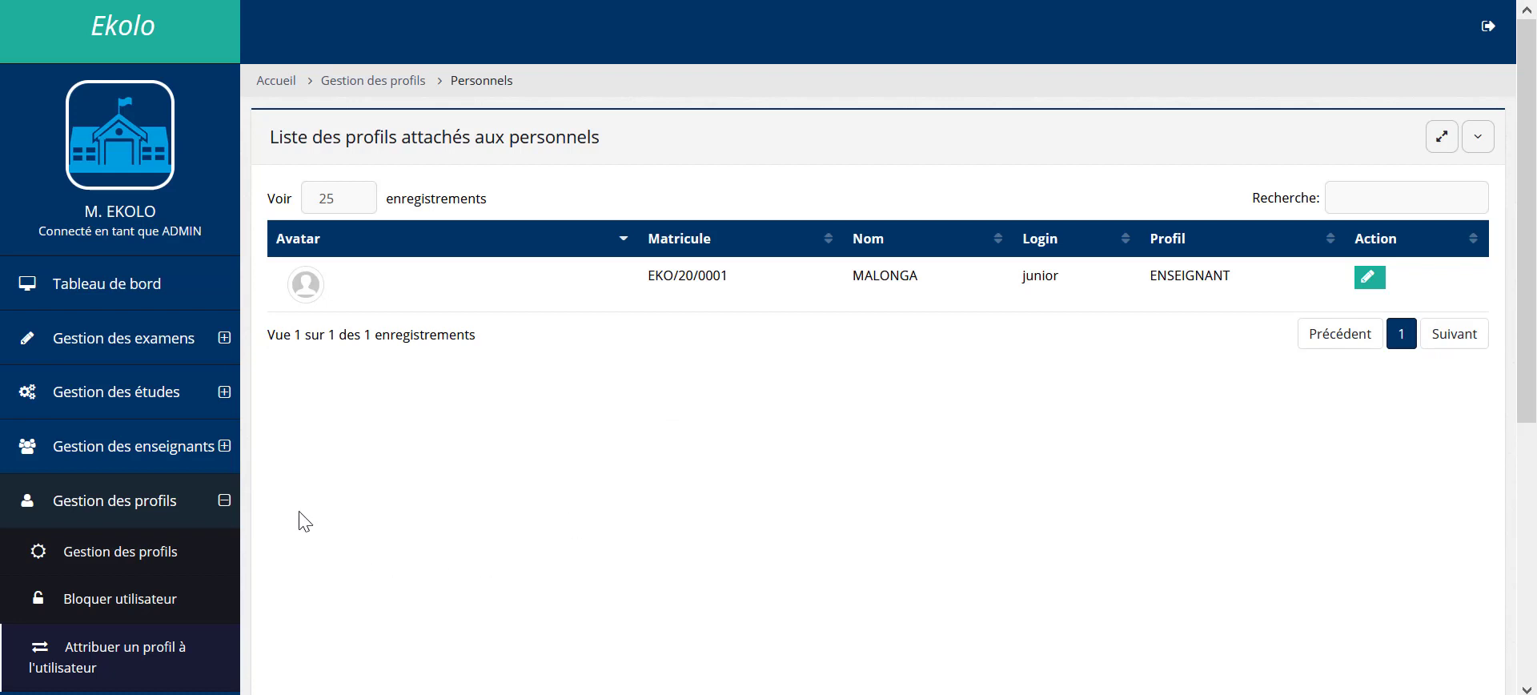
# Step: Go to Gestion des études > Affectation enseignant to view the teacher's 3eme class
pyautogui.click(169, 409)
pyautogui.scroll(-2, 112, 580)
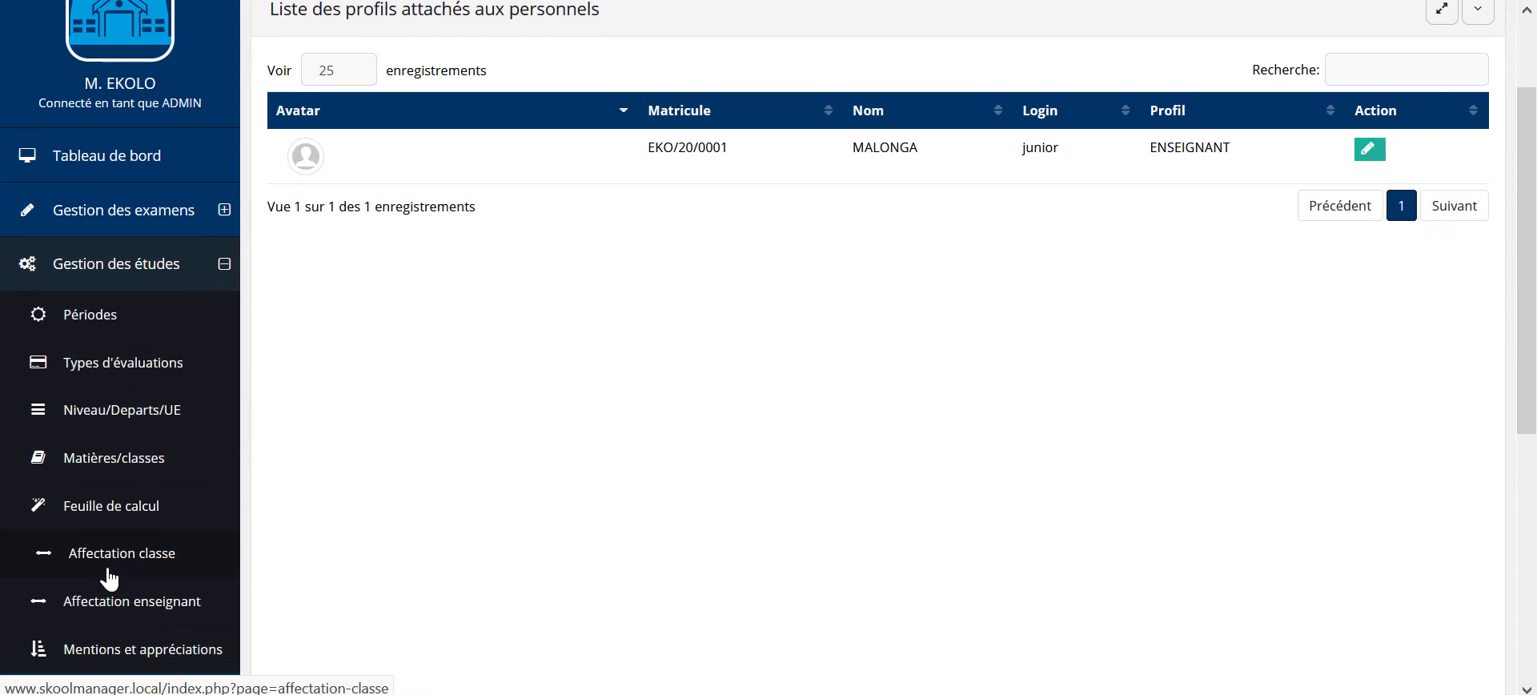
pyautogui.scroll(-2, 110, 578)
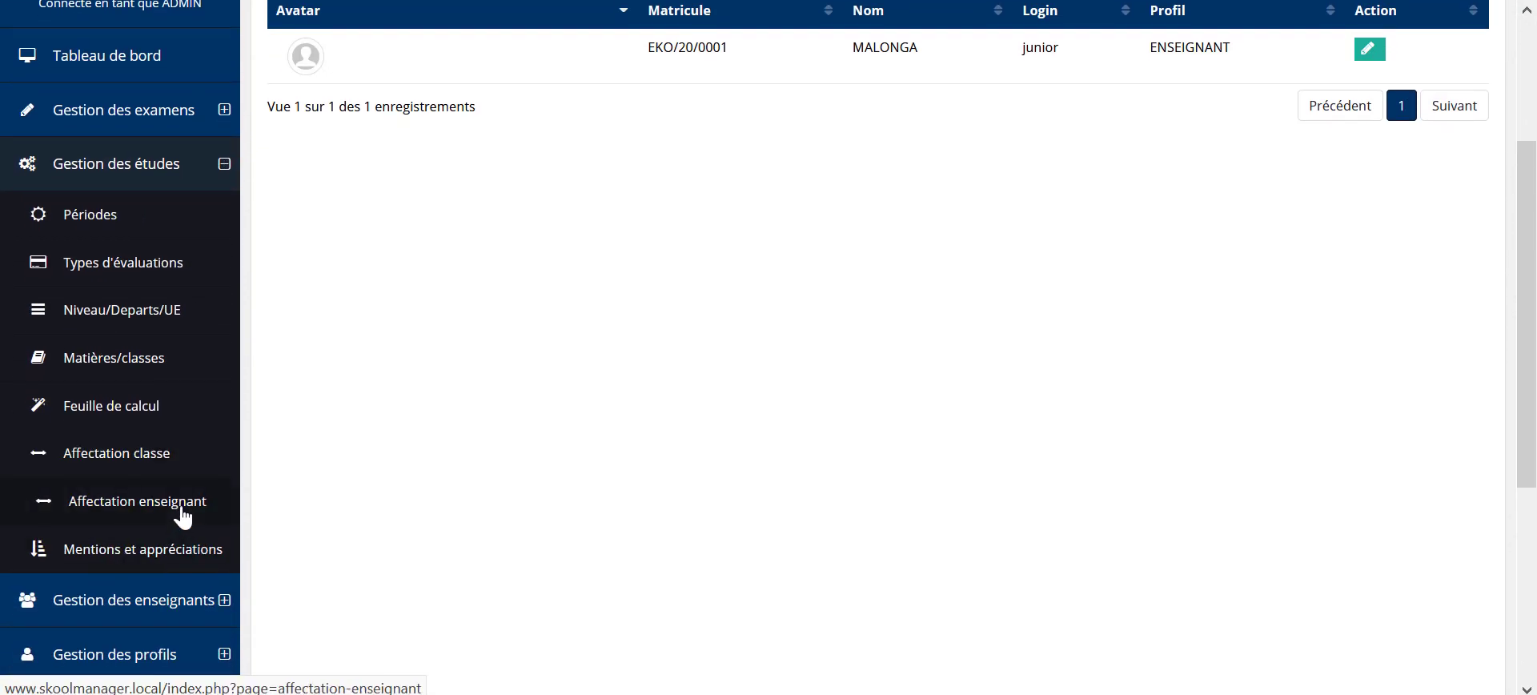
pyautogui.click(181, 511)
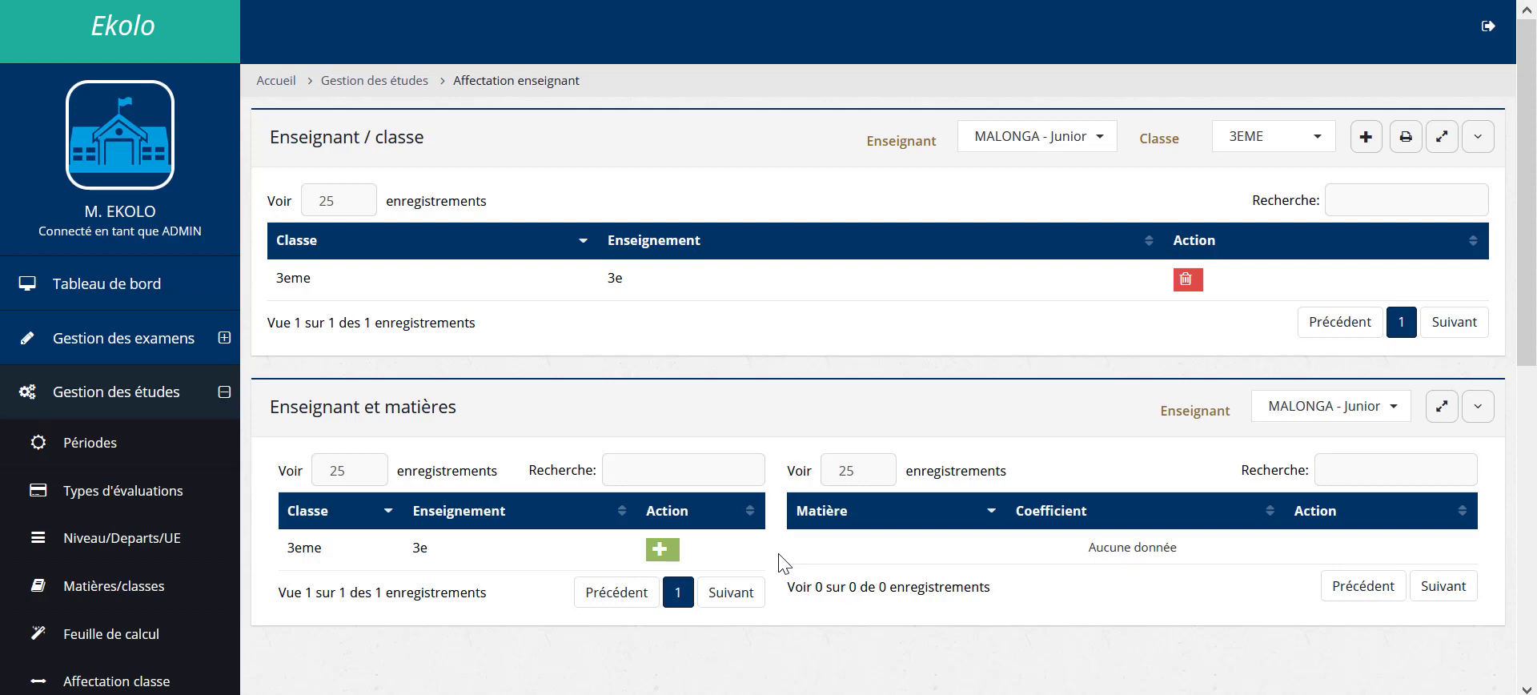
# Step: Assign maths - Mathématiques (coefficient 4) to the teacher's 3eme class
pyautogui.click(664, 553)
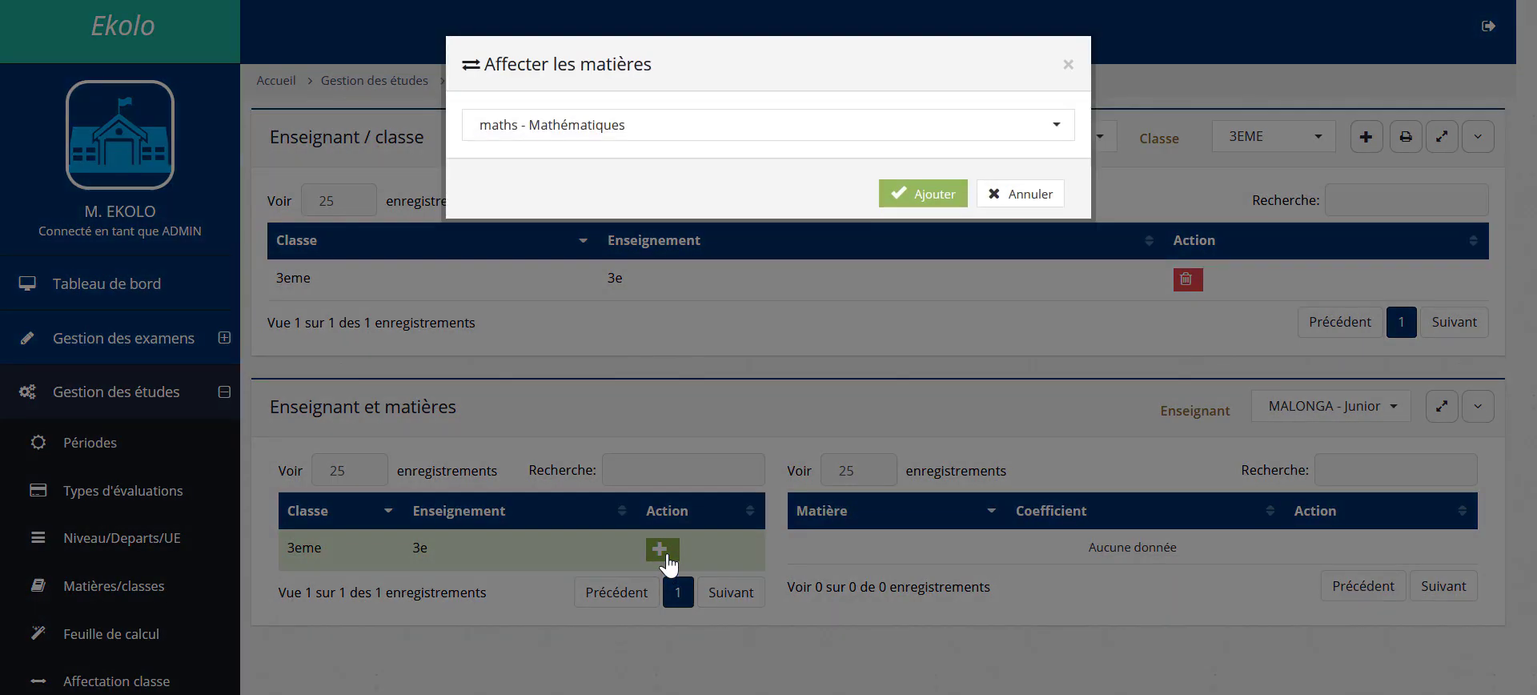
pyautogui.click(703, 126)
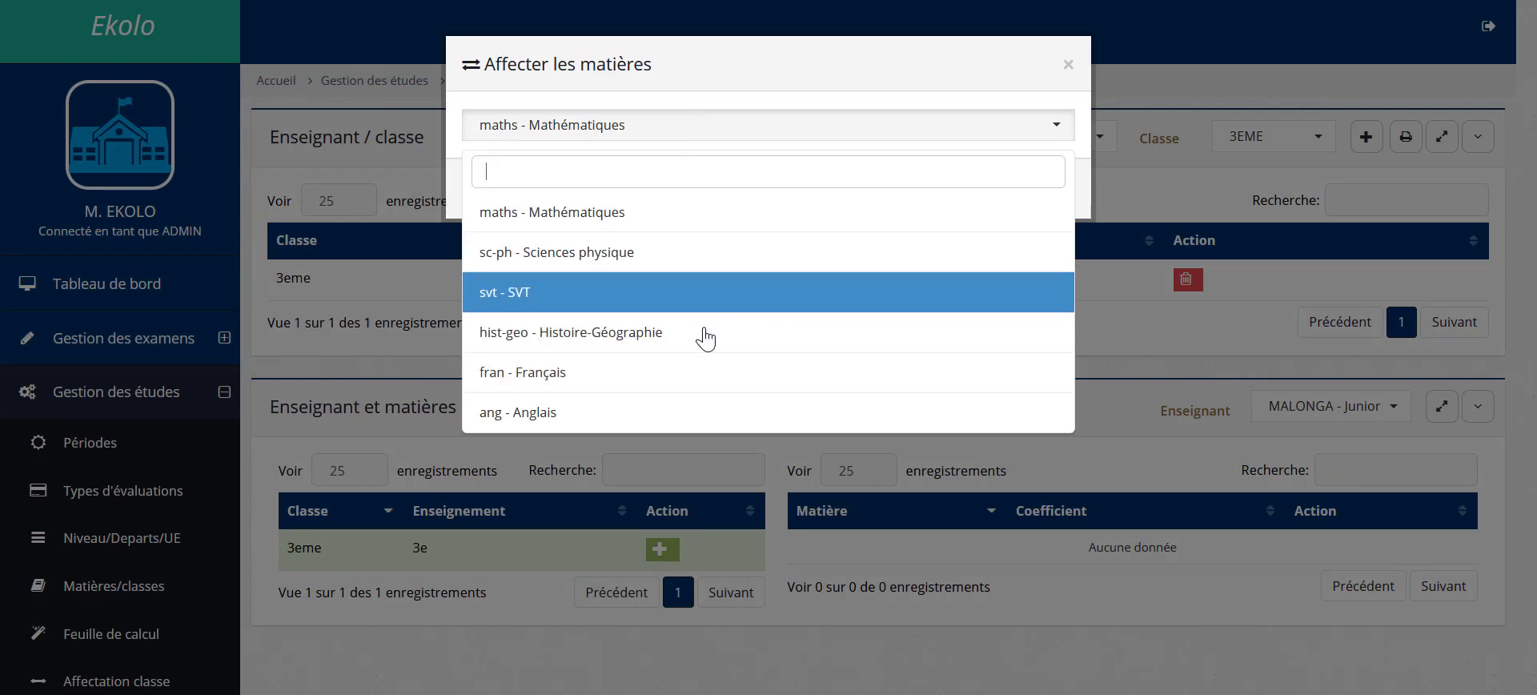
pyautogui.click(697, 215)
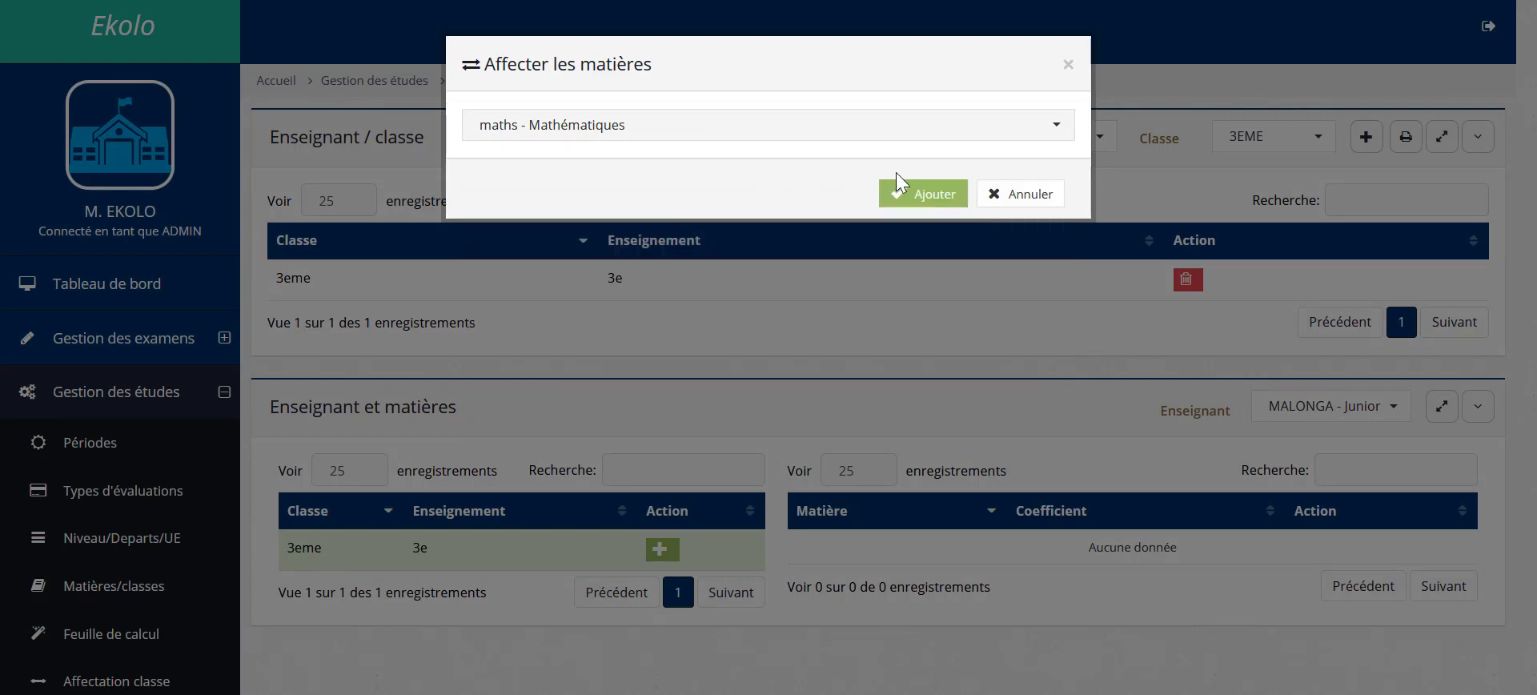
pyautogui.click(910, 198)
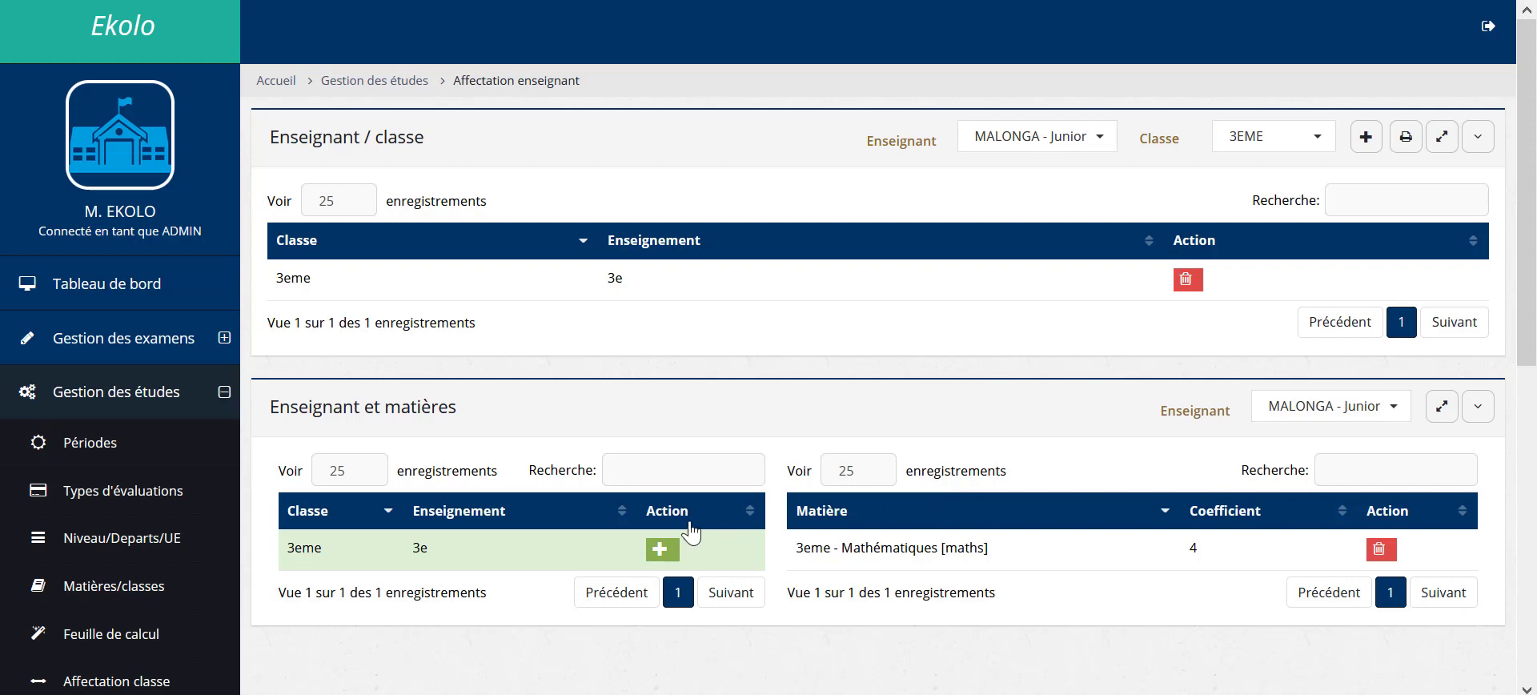
# Step: Add sc-ph - Sciences physique (coefficient 3) to the same 3eme class
pyautogui.click(664, 548)
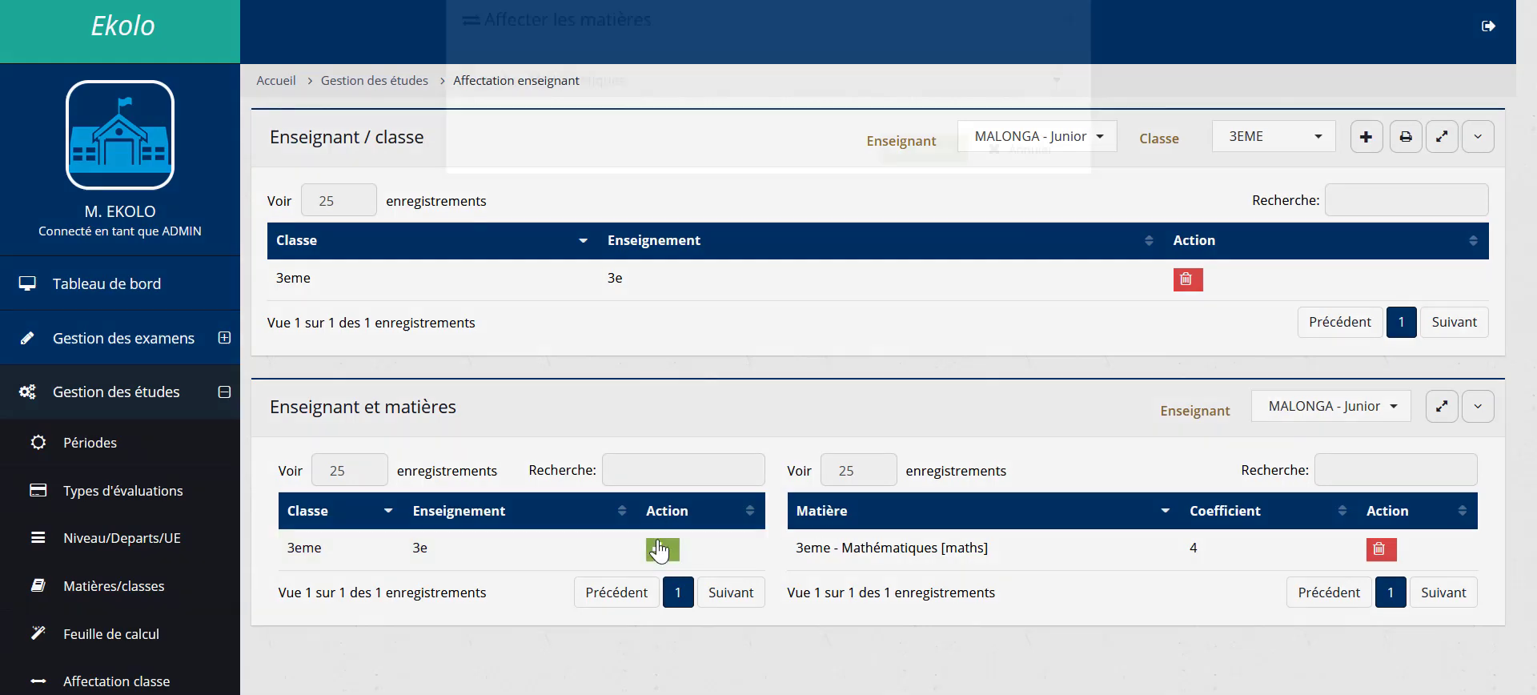
pyautogui.click(730, 132)
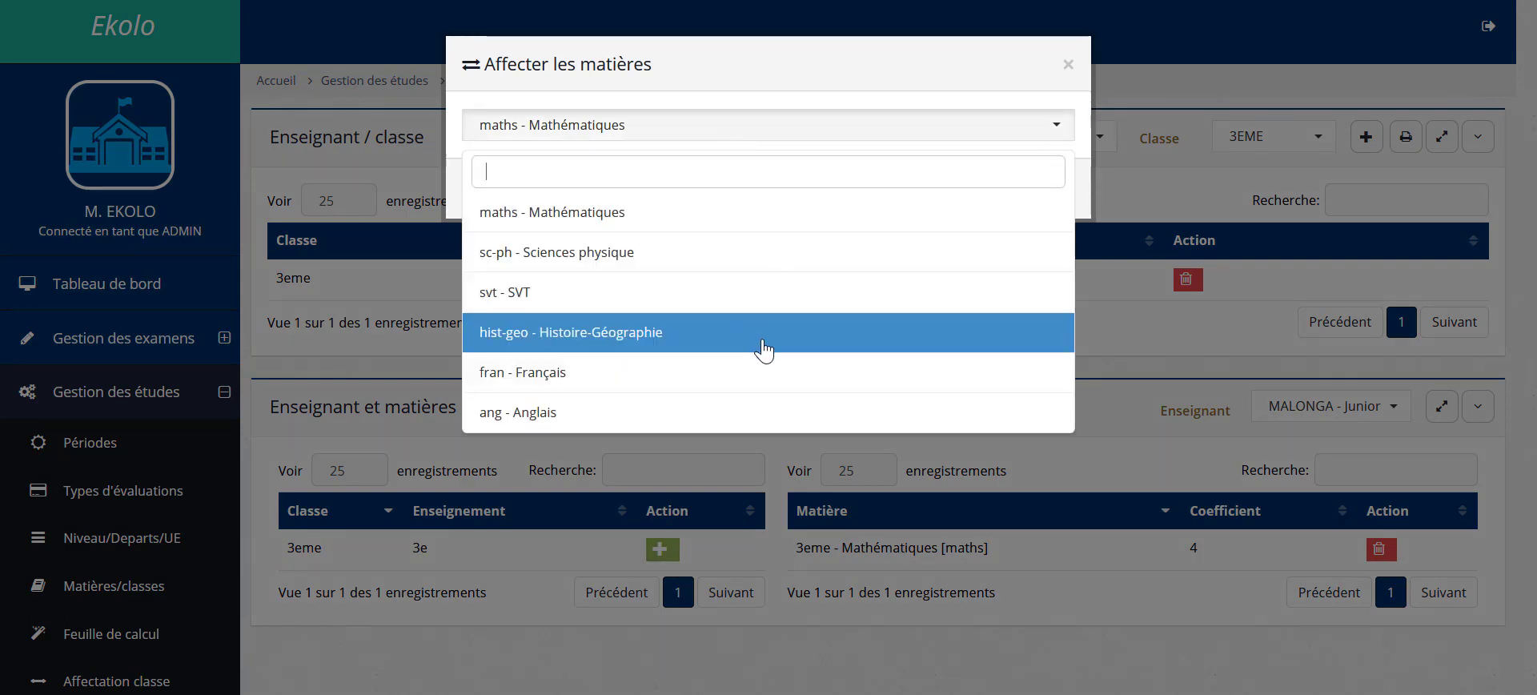
pyautogui.click(541, 254)
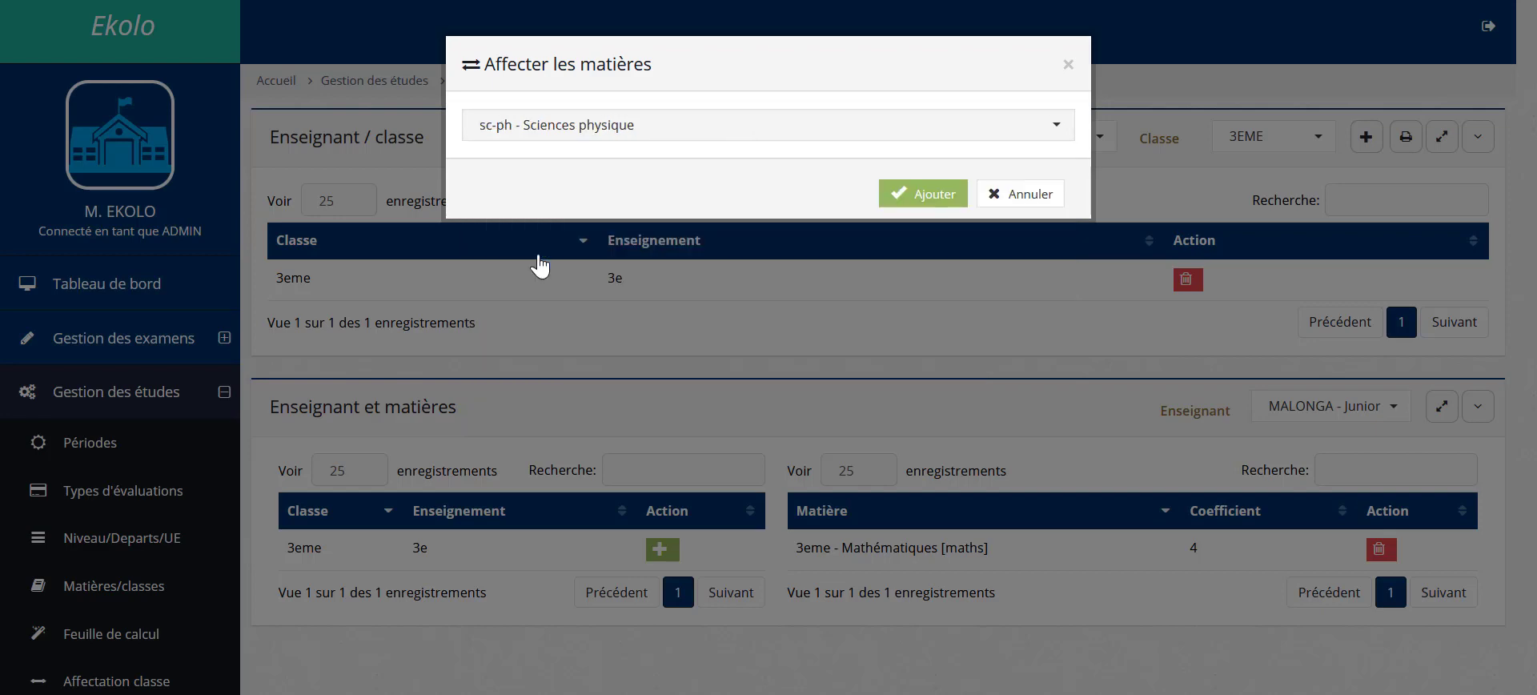
pyautogui.click(909, 195)
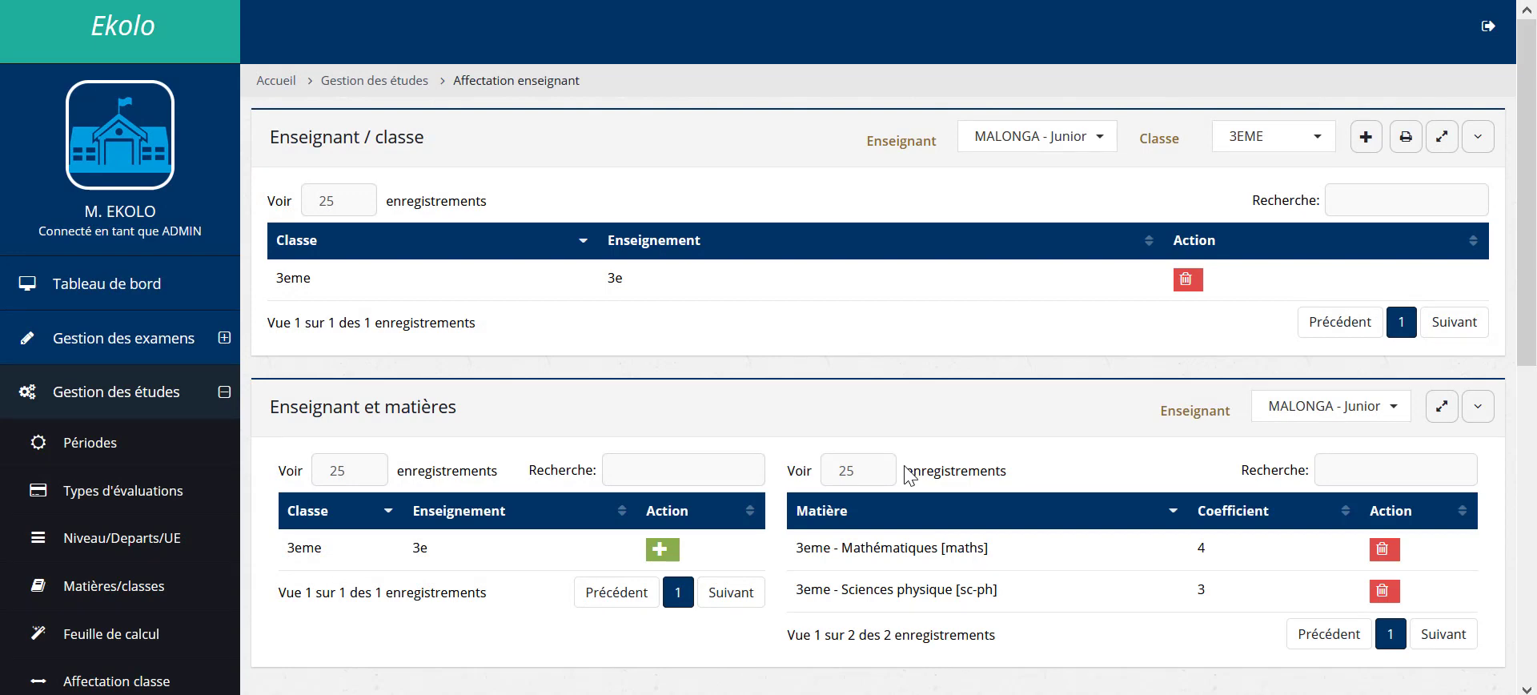
pyautogui.click(662, 550)
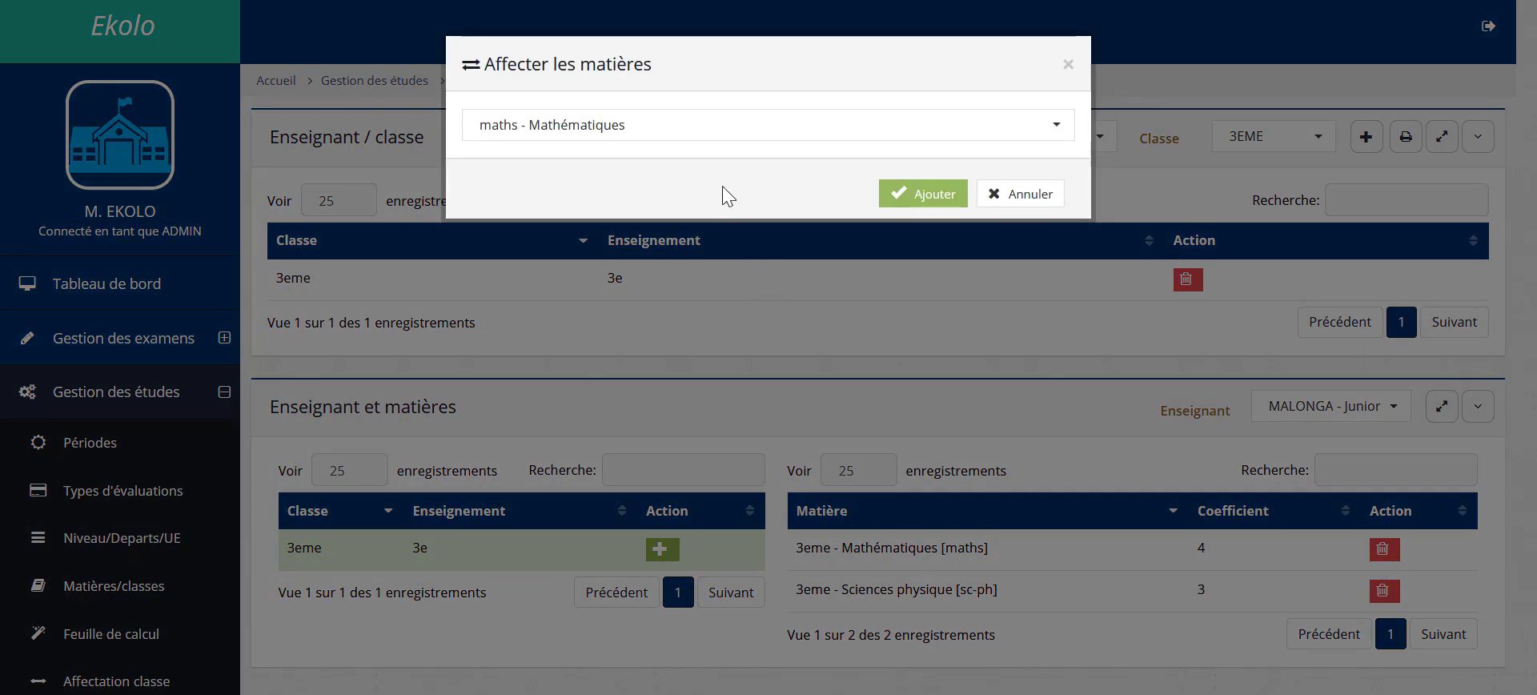
pyautogui.click(706, 137)
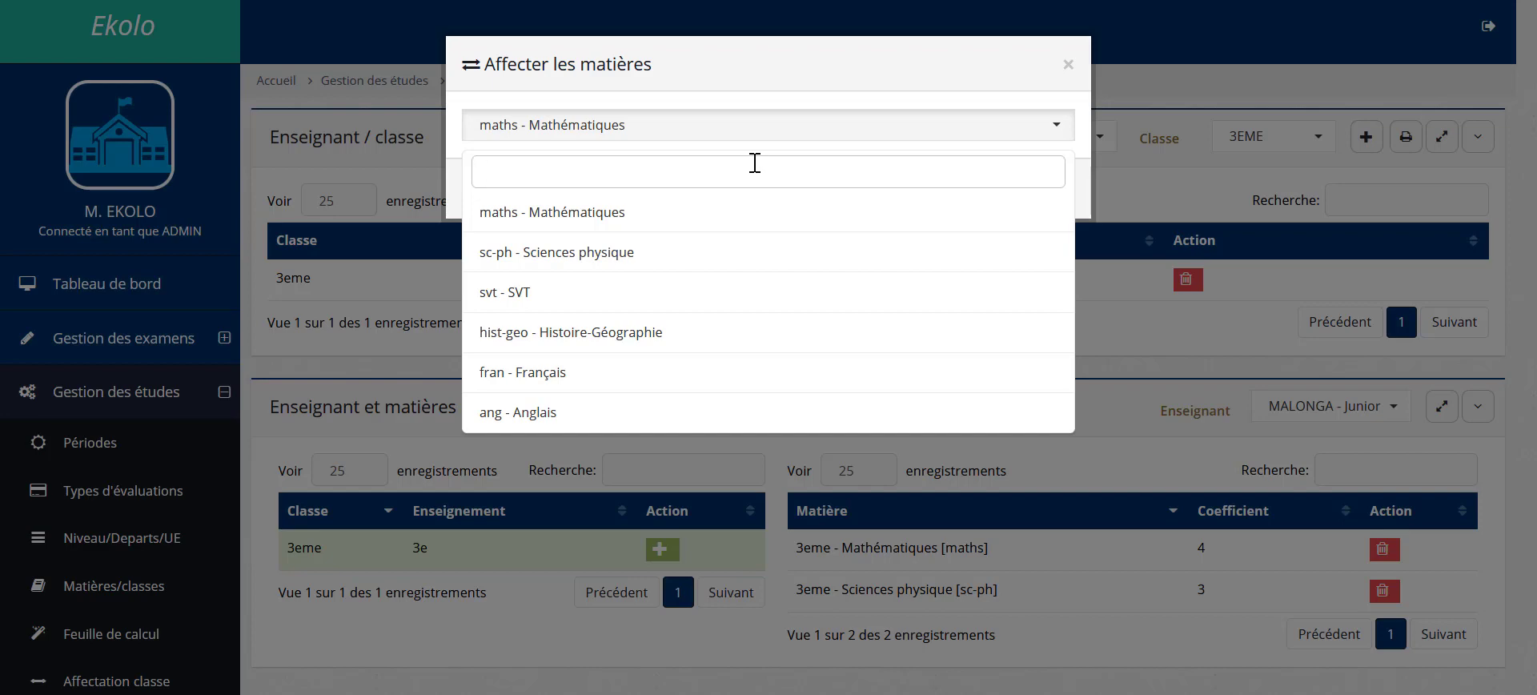
pyautogui.click(502, 94)
pyautogui.click(420, 362)
pyautogui.scroll(-2, 342, 640)
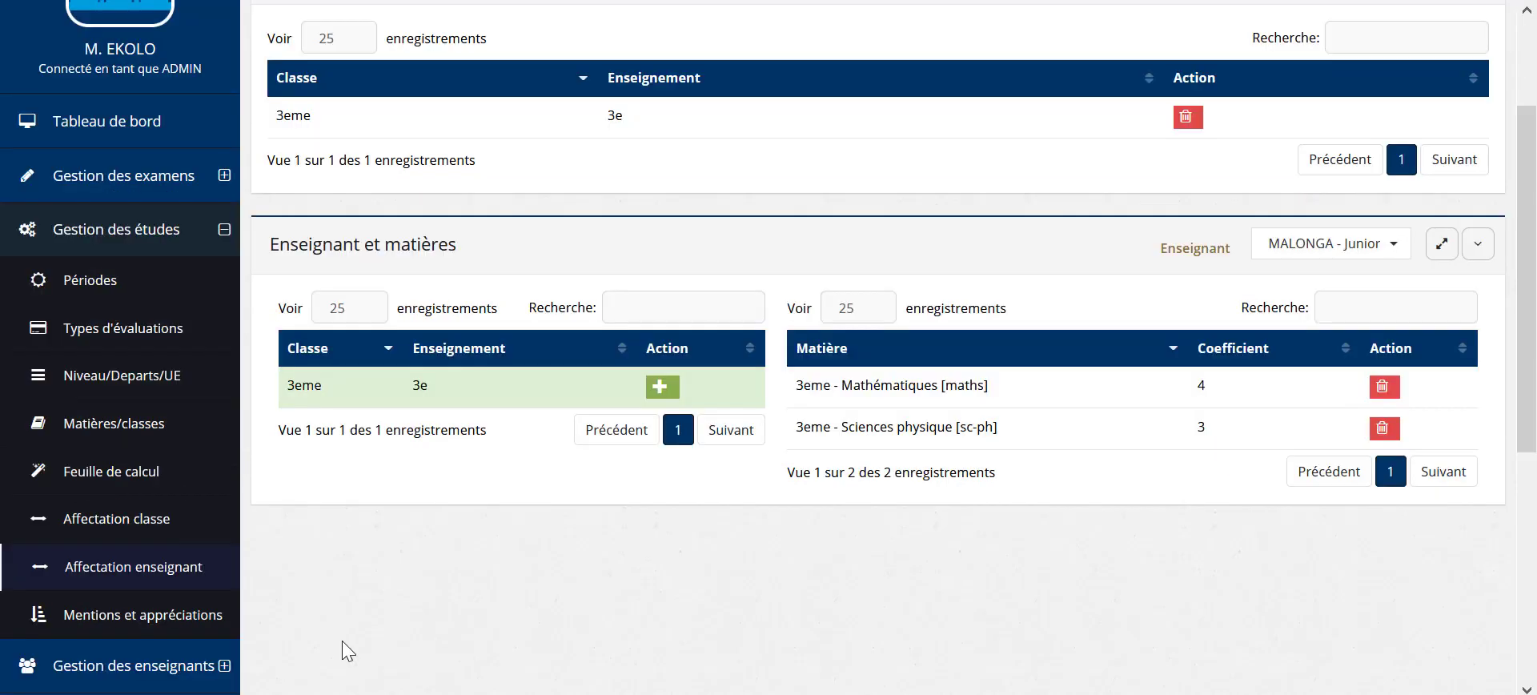